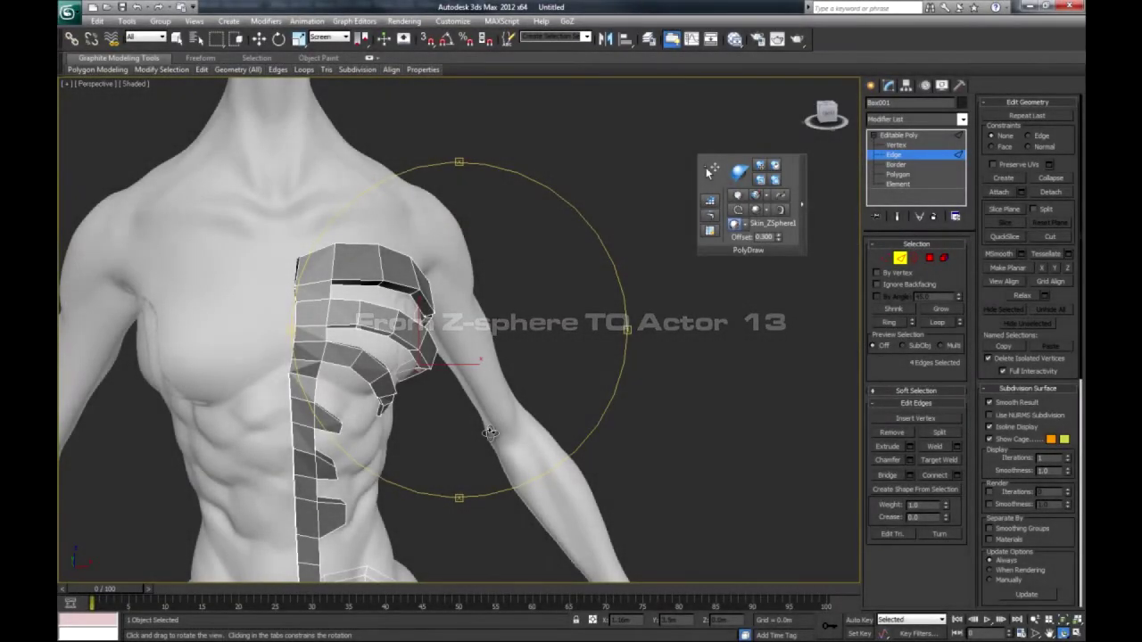
- Add a Symmetry modifier to the rib and hip strip mesh
mouse_move(490, 434)
mouse_down()
mouse_move(485, 380)
mouse_move(561, 396)
mouse_move(551, 424)
mouse_move(449, 443)
mouse_move(387, 413)
mouse_move(276, 405)
mouse_move(340, 453)
mouse_move(479, 413)
mouse_move(375, 420)
mouse_move(342, 456)
mouse_move(357, 438)
mouse_move(464, 406)
mouse_move(473, 366)
mouse_move(482, 419)
mouse_move(446, 459)
mouse_move(375, 426)
mouse_move(301, 413)
mouse_move(496, 430)
mouse_move(594, 401)
mouse_move(515, 436)
mouse_move(500, 430)
mouse_up()
scroll(495, 429, down, 4)
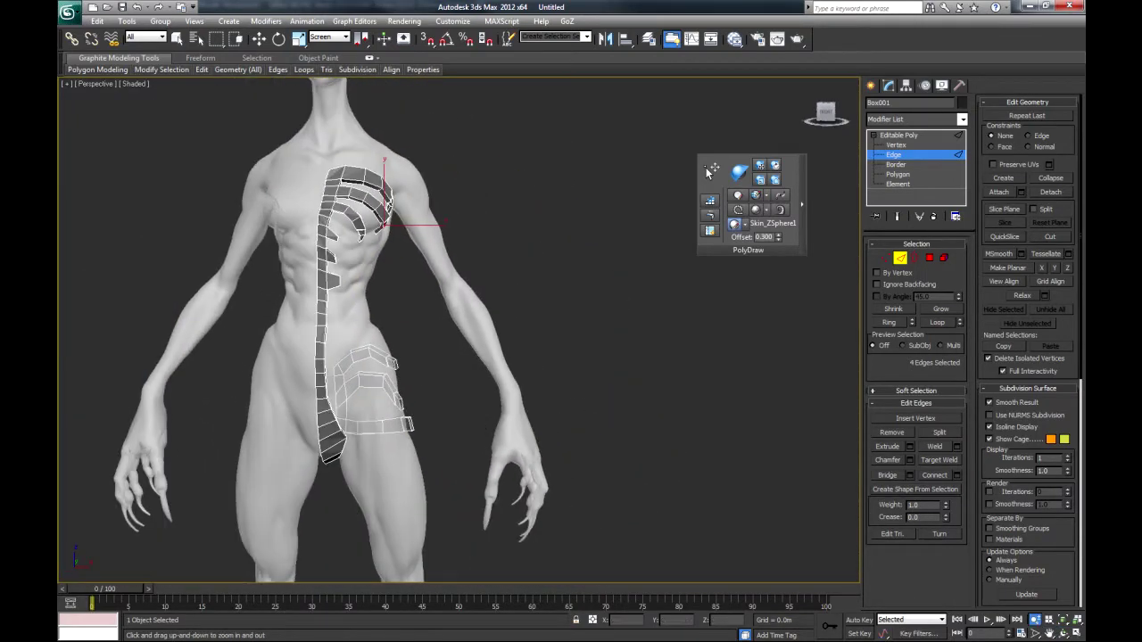
scroll(495, 430, down, 3)
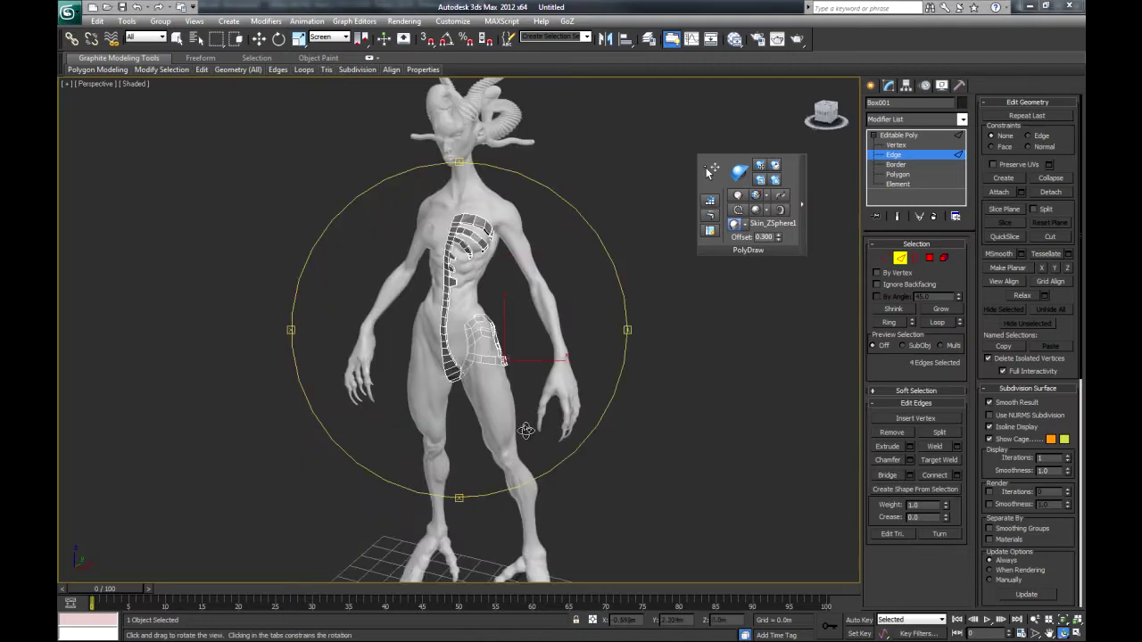
mouse_move(526, 430)
mouse_down()
mouse_move(566, 428)
mouse_move(534, 437)
mouse_up()
scroll(513, 428, up, 3)
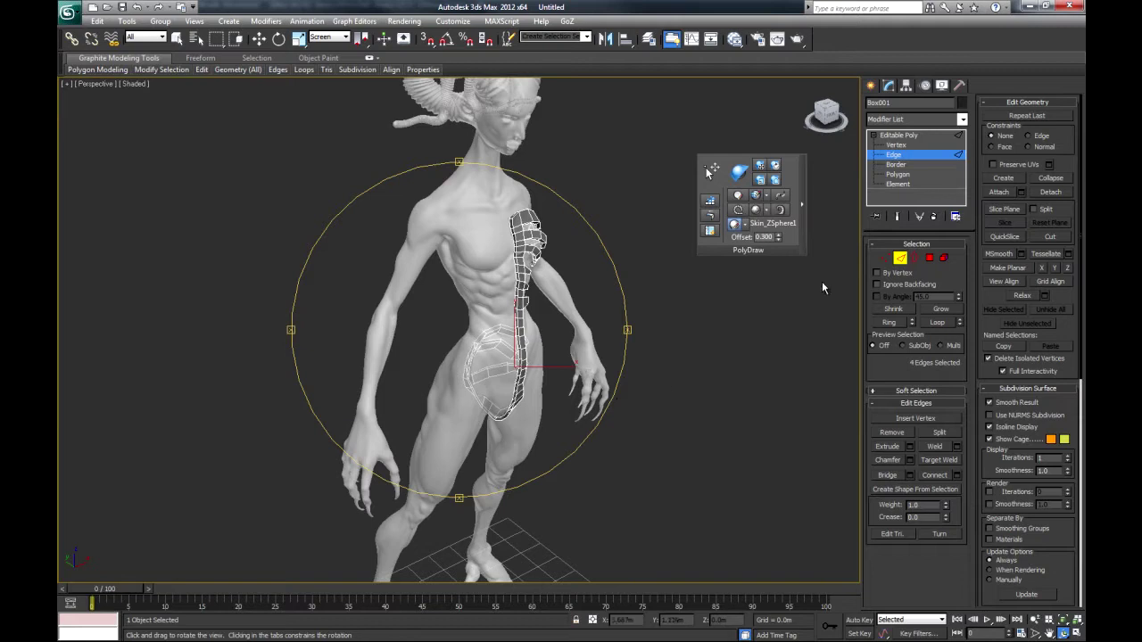
click(962, 120)
scroll(835, 350, down, 10)
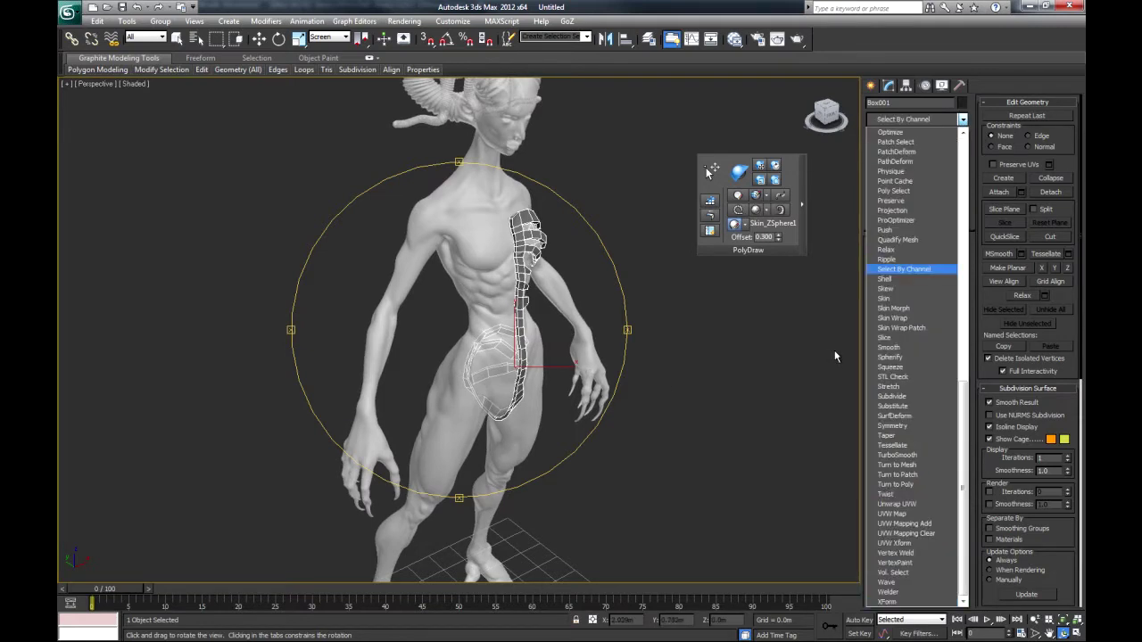
click(894, 425)
key(w)
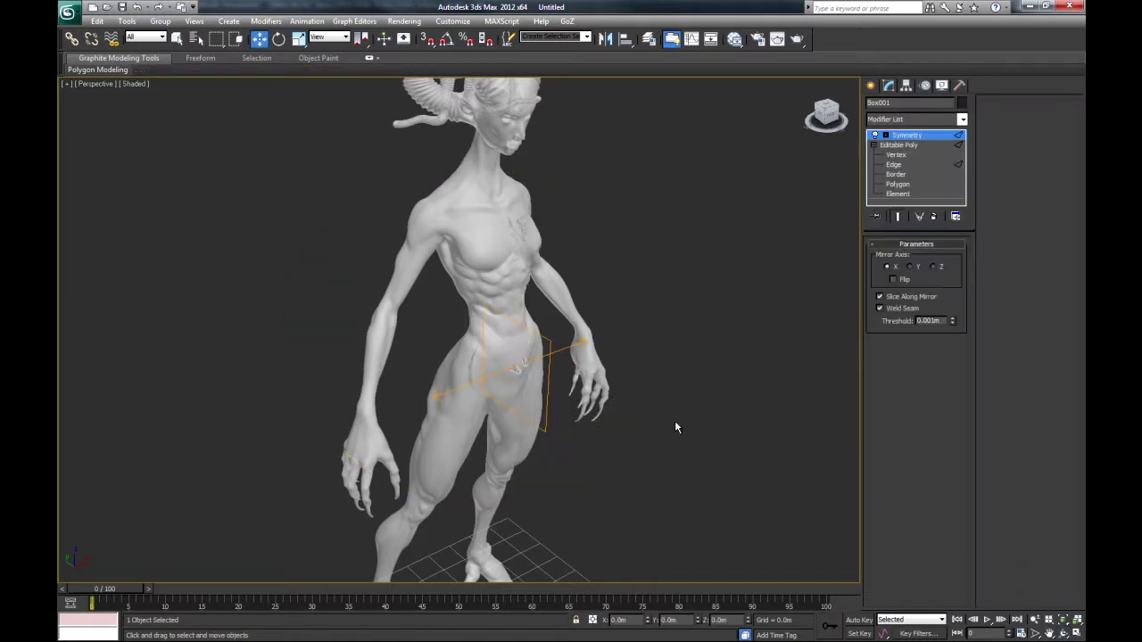
- Place the Symmetry mirror plane at X 0, with the flip left off
click(892, 279)
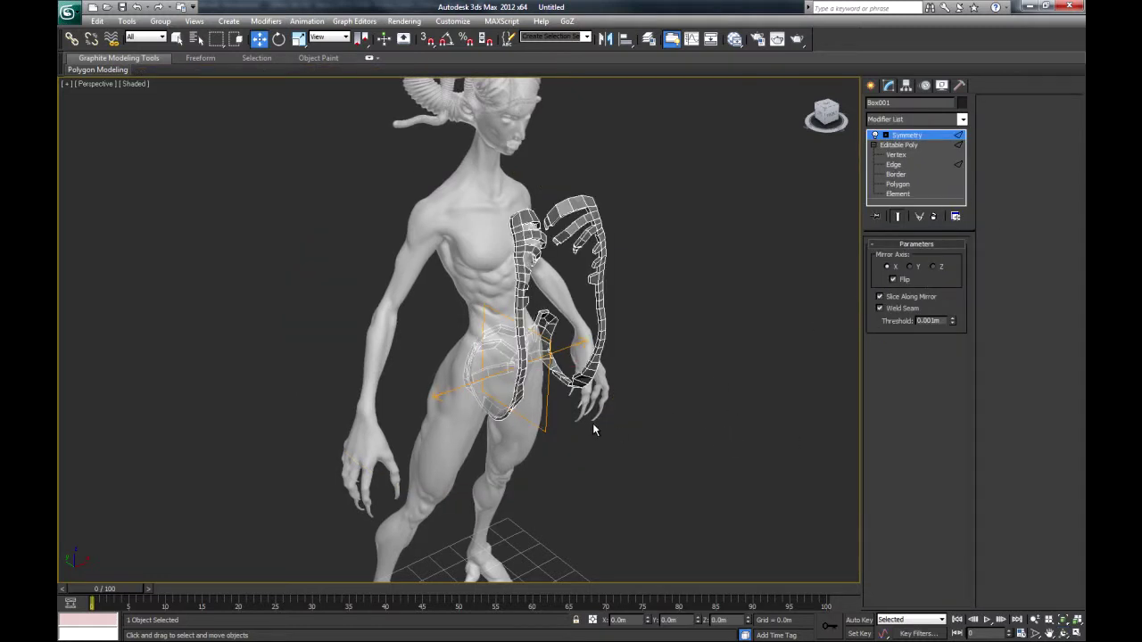
click(902, 281)
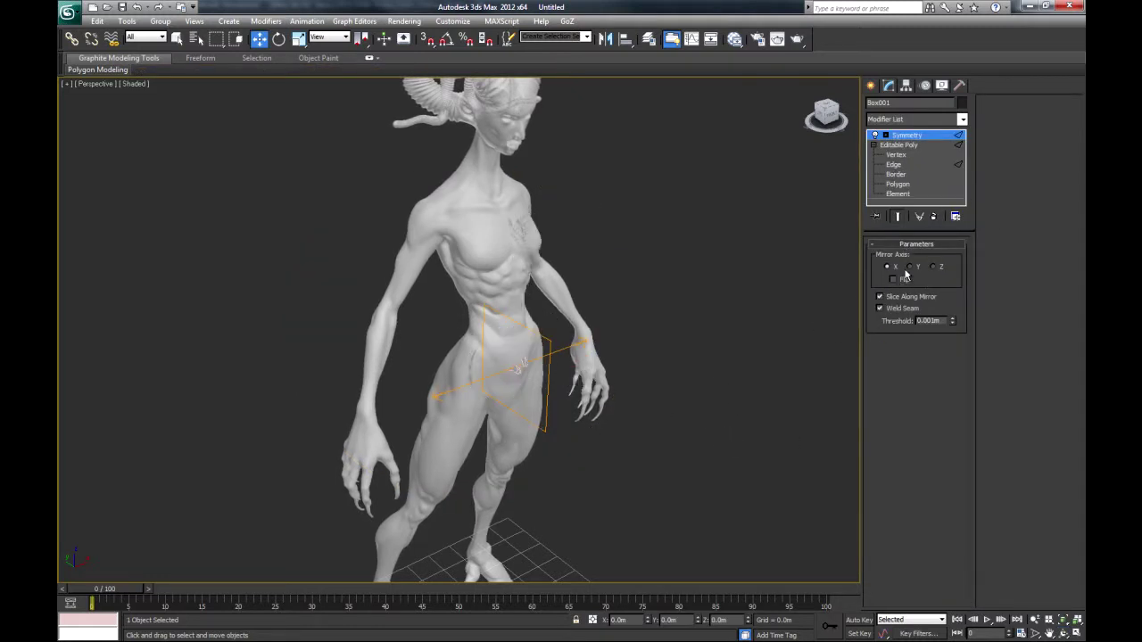
click(887, 136)
click(907, 144)
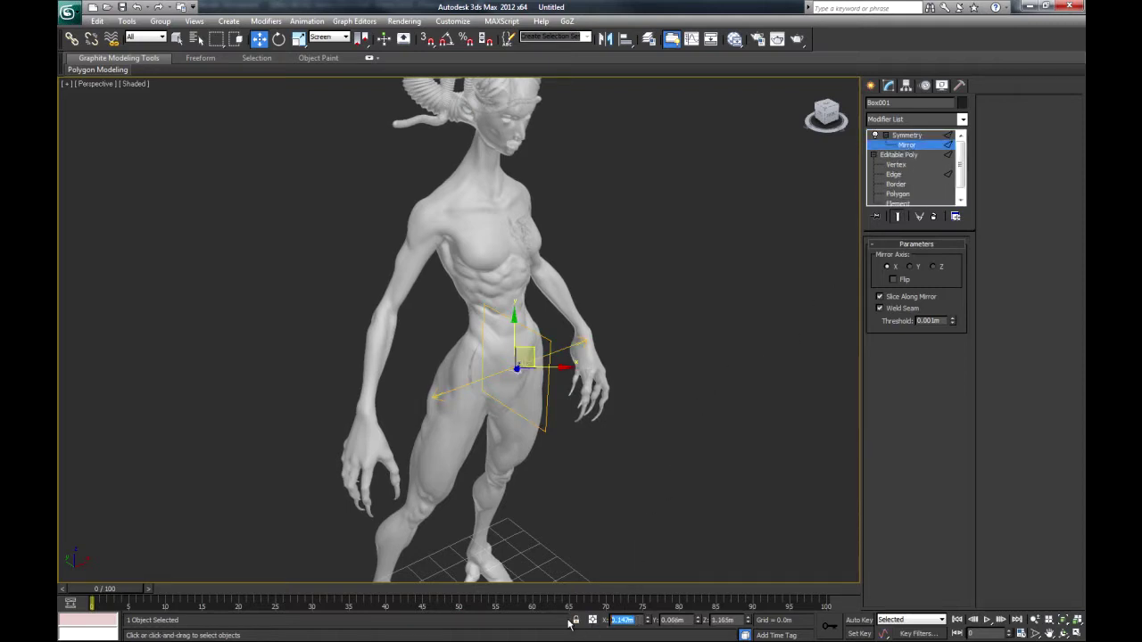
key(Return)
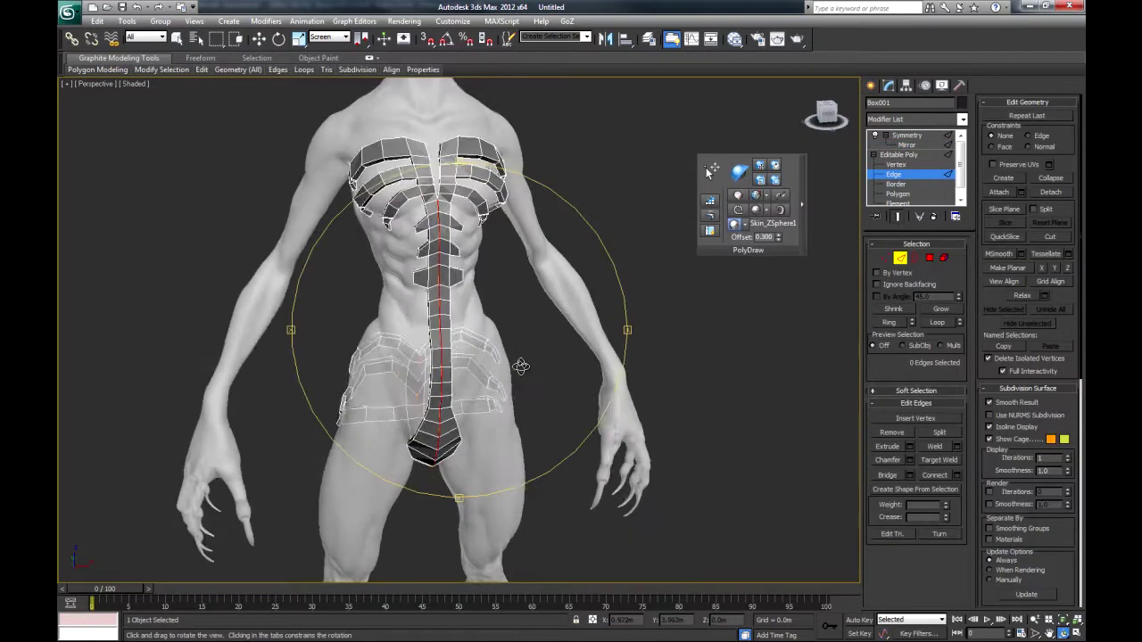
drag(520, 365, 644, 333)
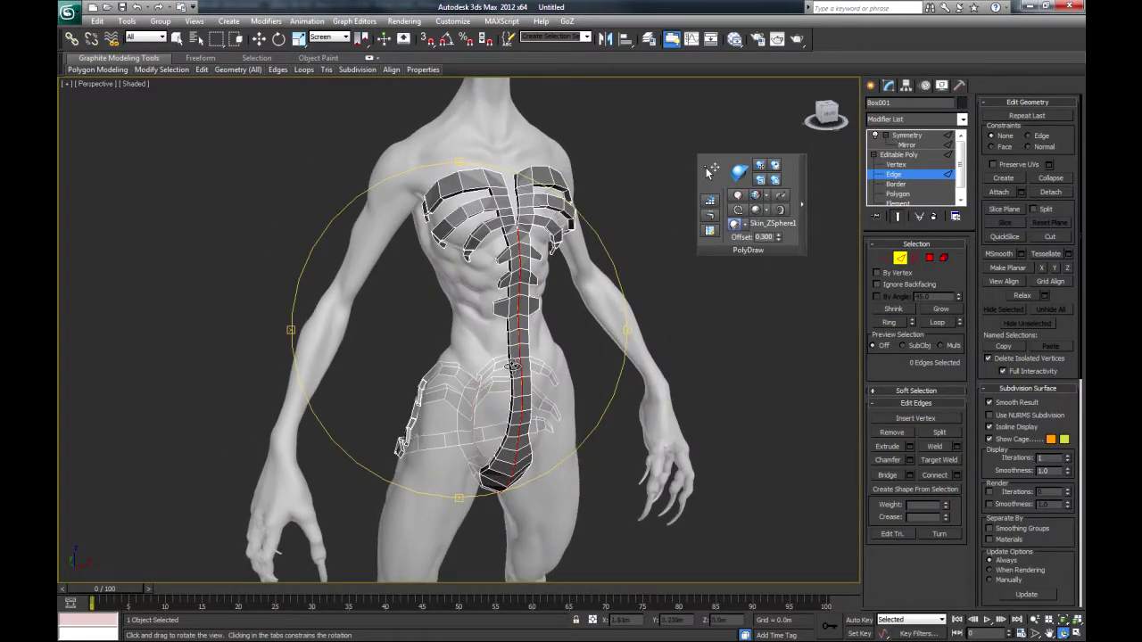
- Turn on NURMS subdivision and step through the stack back to Editable Poly
key(ctrl+BackSpace)
drag(554, 363, 531, 353)
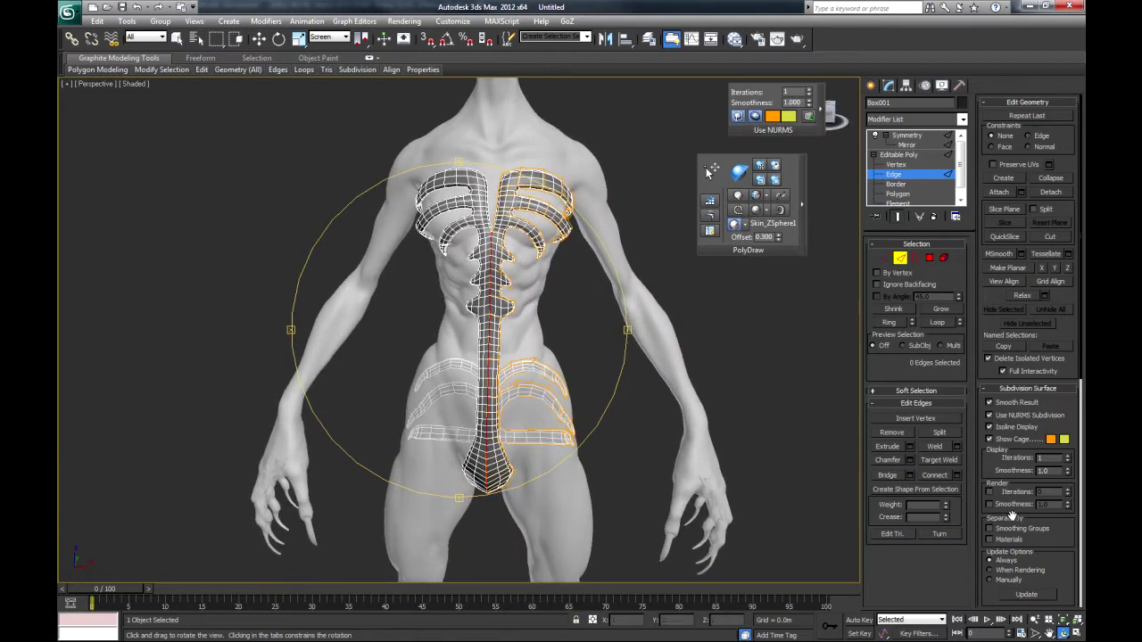
click(899, 154)
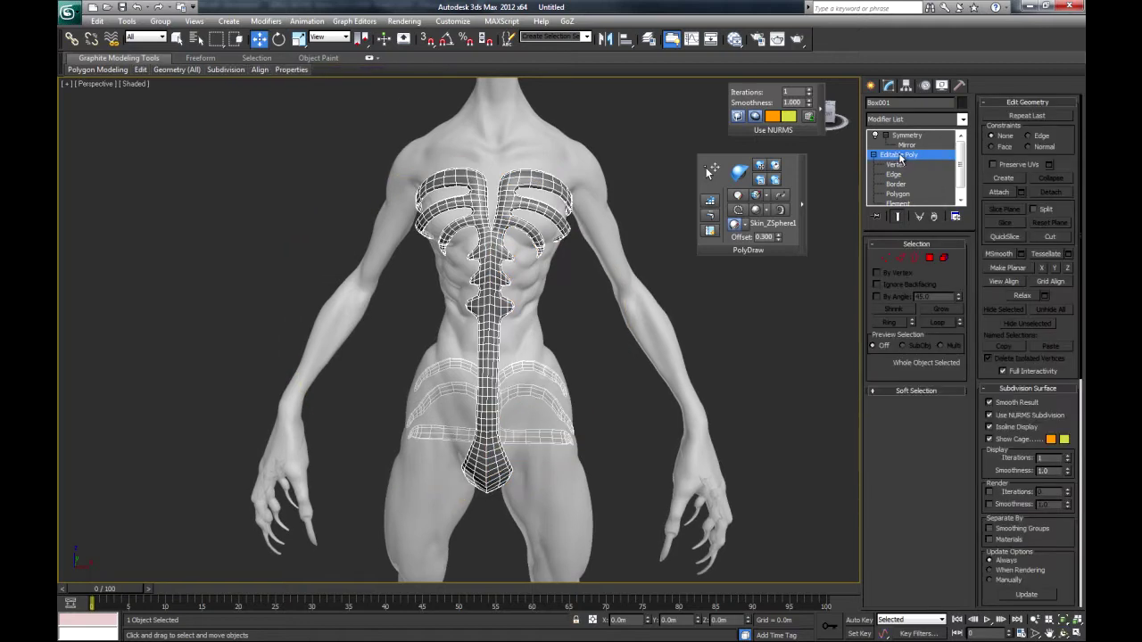
click(906, 139)
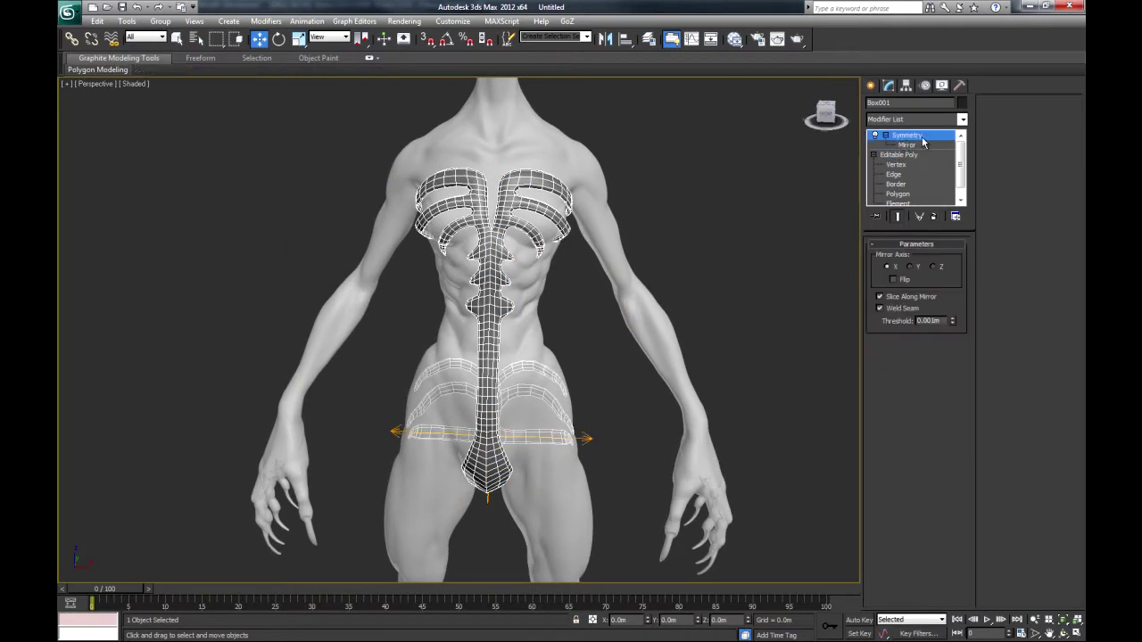
click(909, 144)
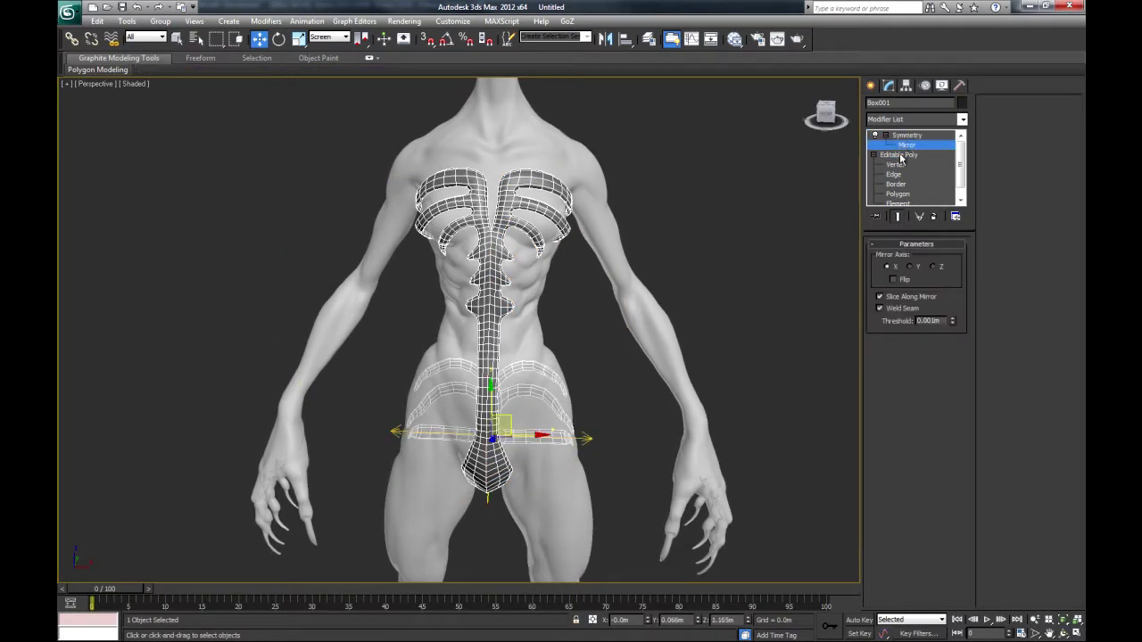
click(898, 218)
click(899, 156)
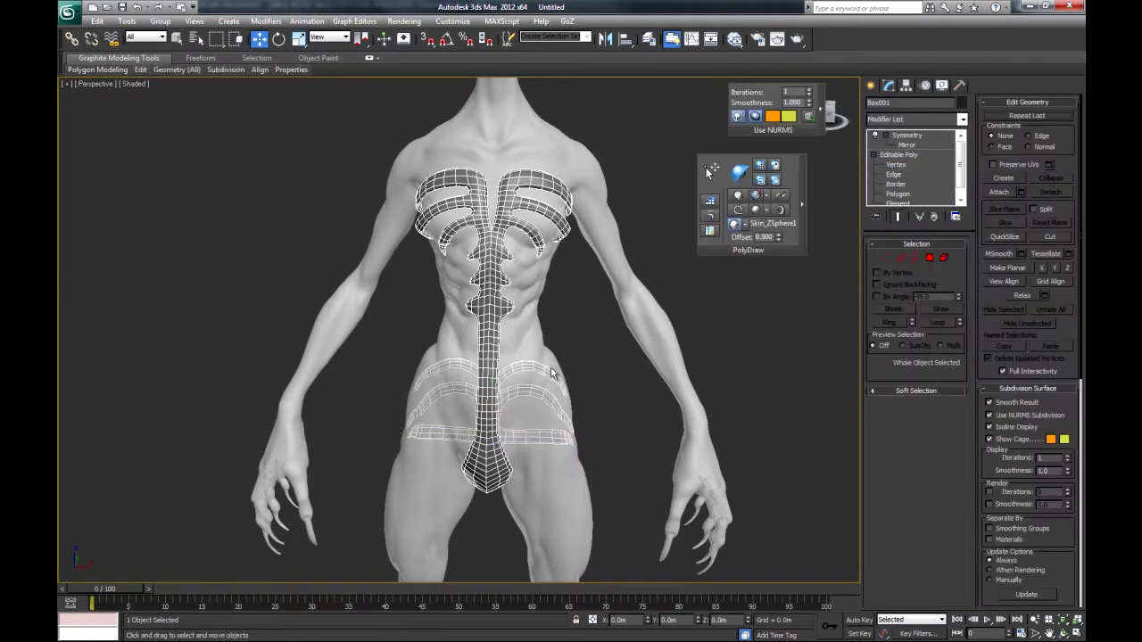
- Orbit around the smoothed figure to check the ribcage front and back
key(ctrl+r)
drag(551, 375, 475, 374)
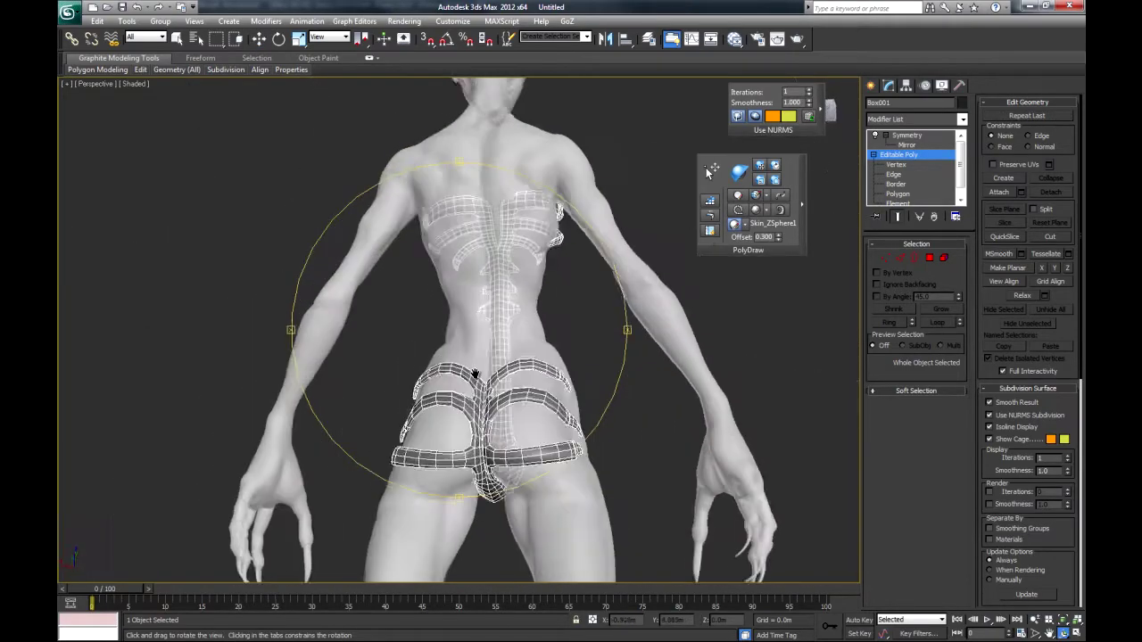
scroll(476, 375, up, 8)
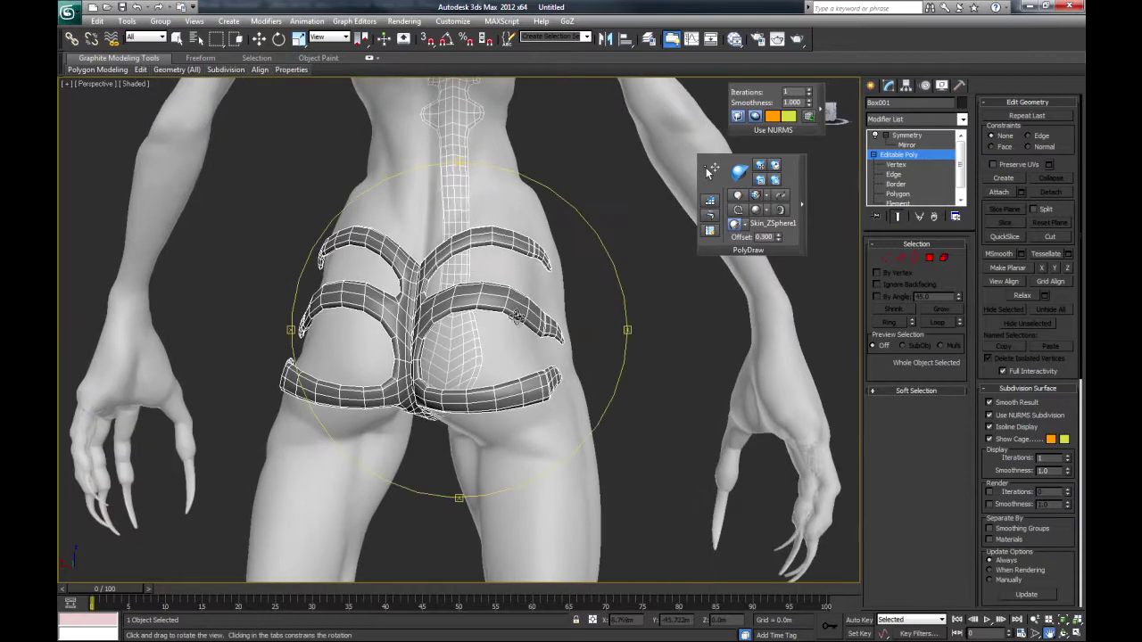
drag(515, 316, 481, 321)
middle_drag(481, 321, 504, 297)
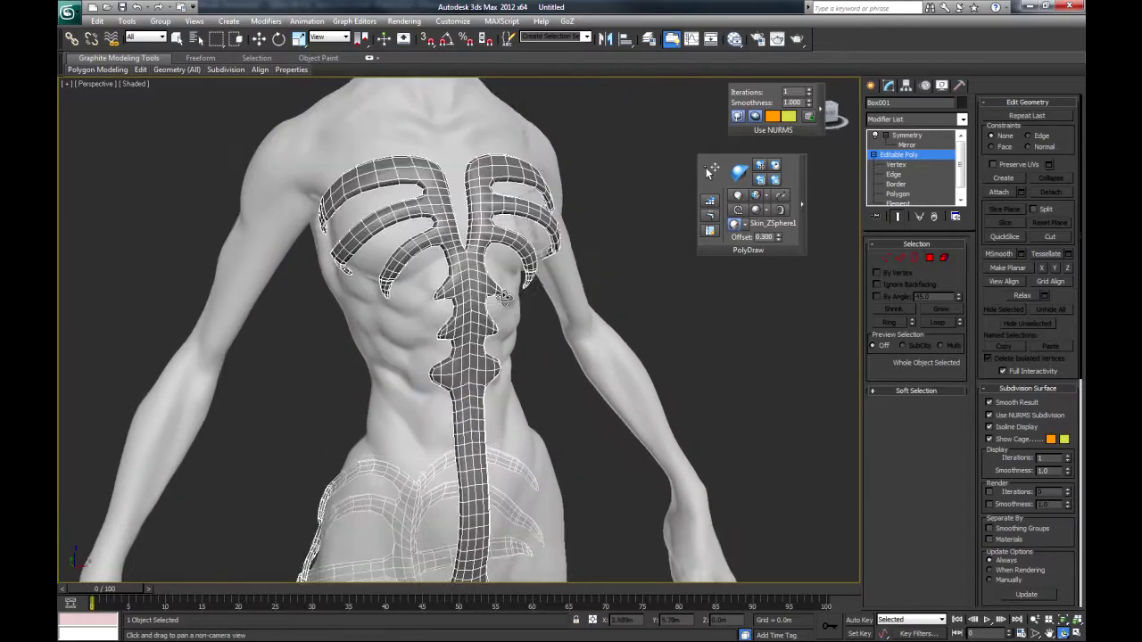
drag(504, 297, 534, 312)
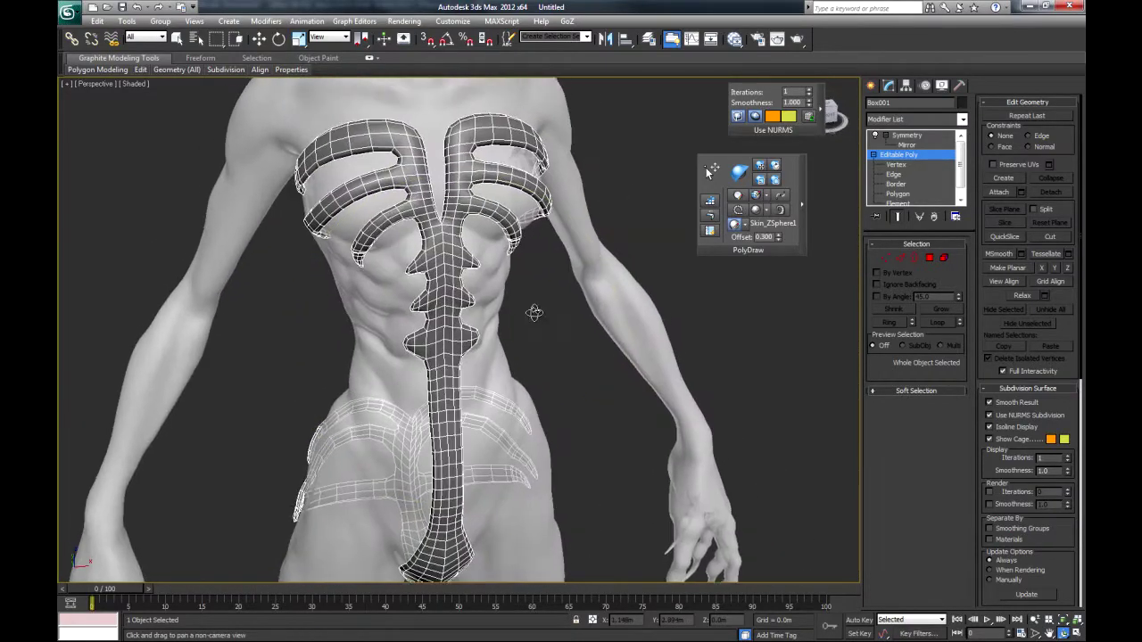
- Turn off NURMS and collapse the Symmetry modifier into the Editable Poly
scroll(533, 313, down, 6)
alt+middle_drag(534, 313, 482, 363)
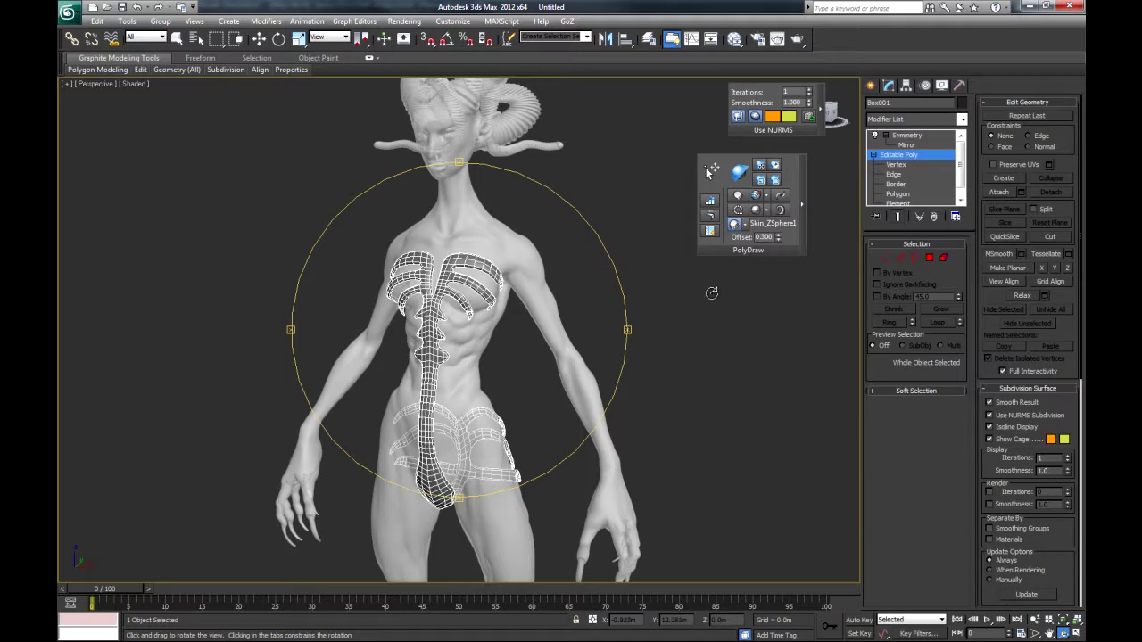
key(Escape)
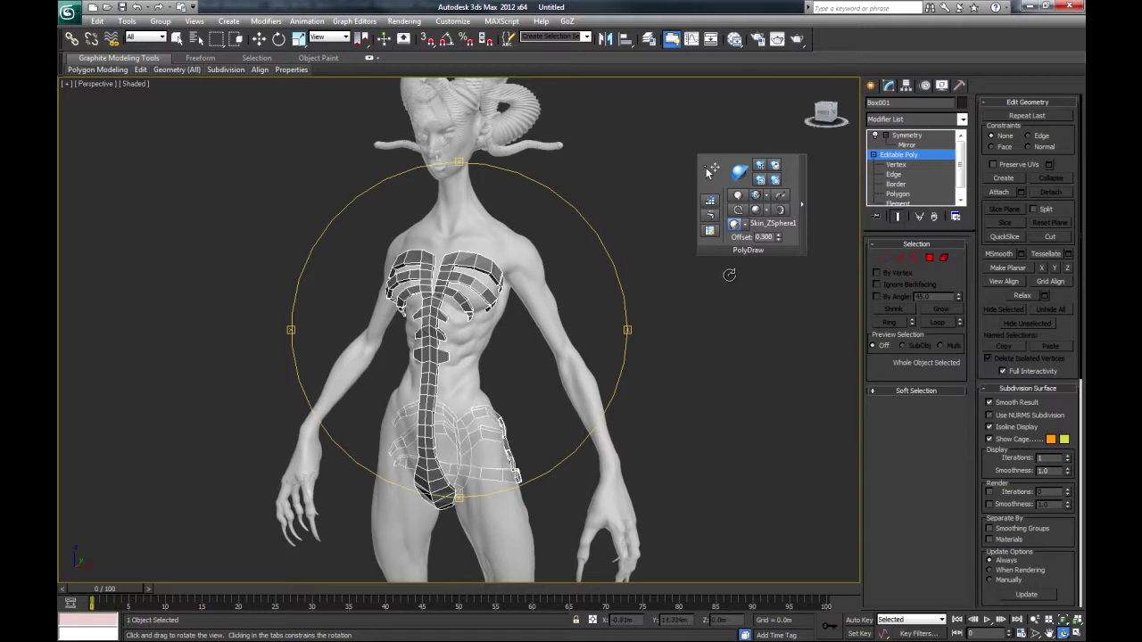
right_click(908, 136)
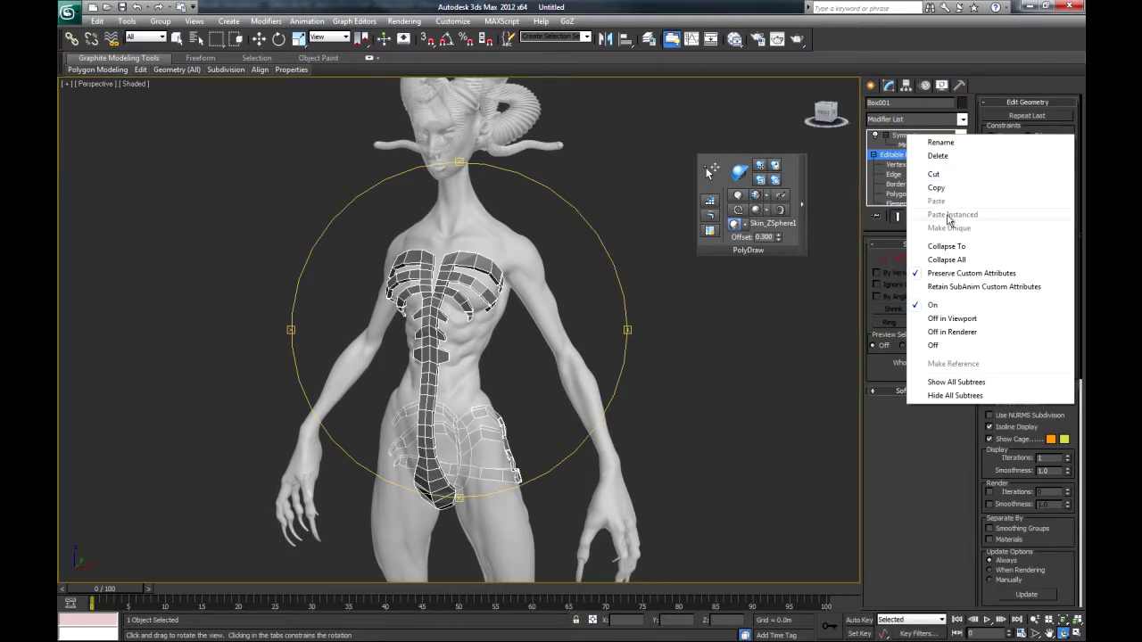
click(948, 246)
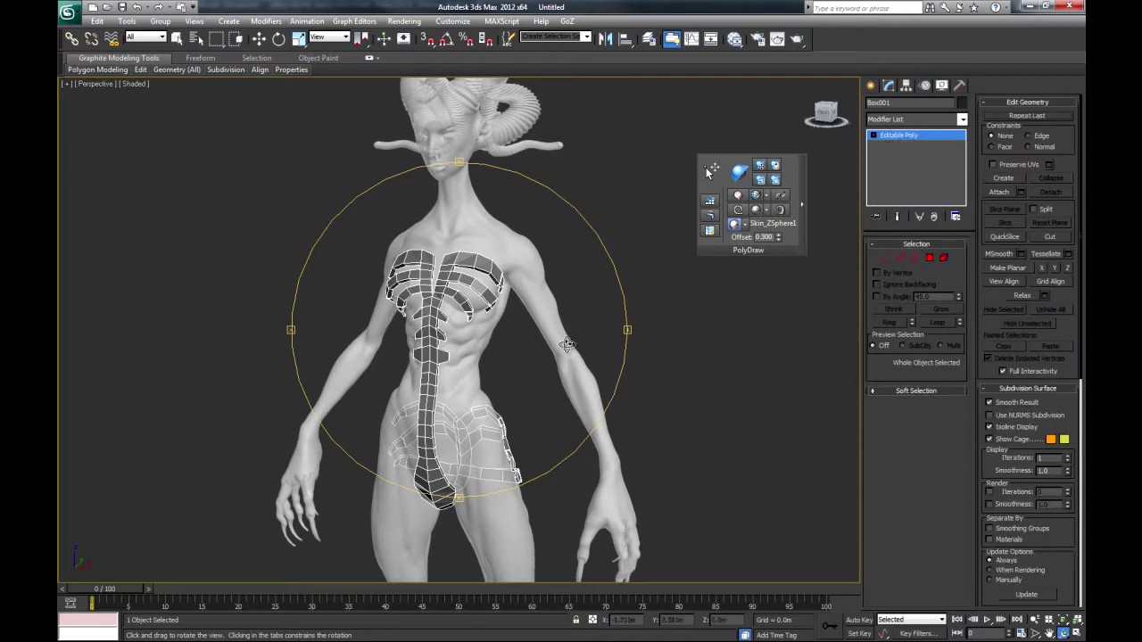
- Re-enable NURMS smoothing and orbit around the collapsed torso mesh
drag(568, 344, 569, 355)
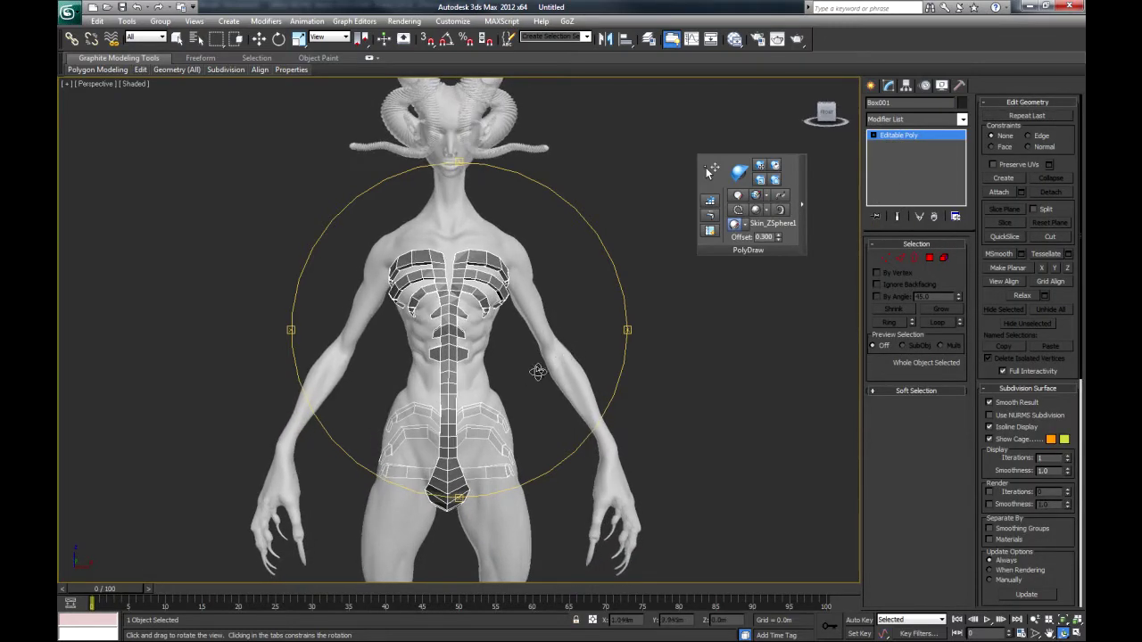
scroll(538, 371, up, 5)
key(ctrl+BackSpace)
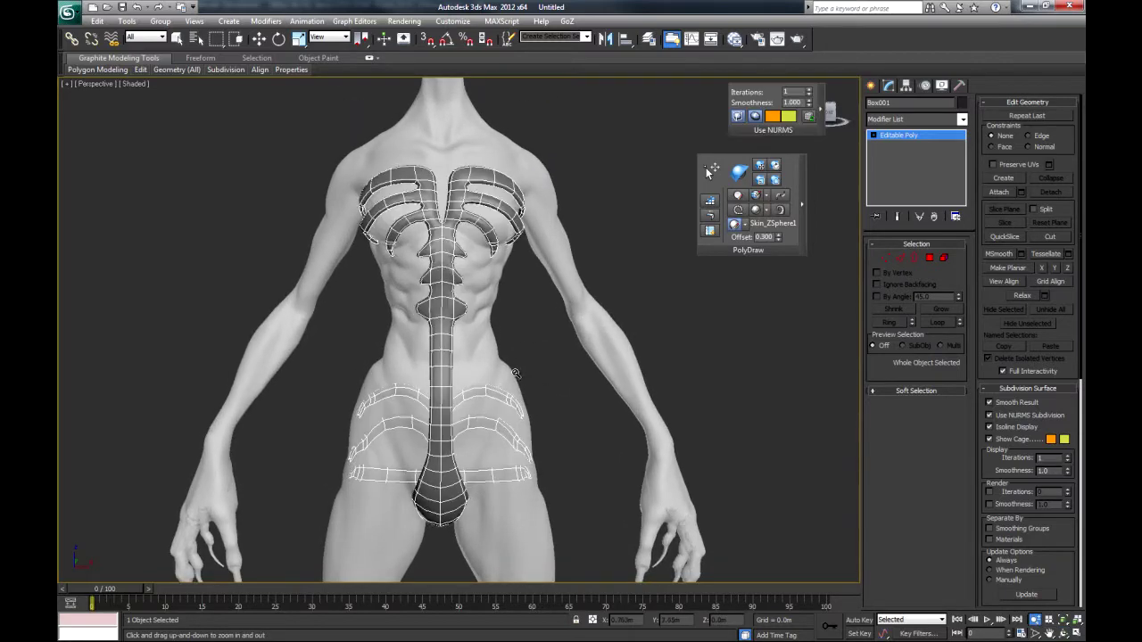
alt+middle_drag(516, 373, 646, 337)
- Isolate the rib and spine armour and frame it in the viewport
right_click(662, 334)
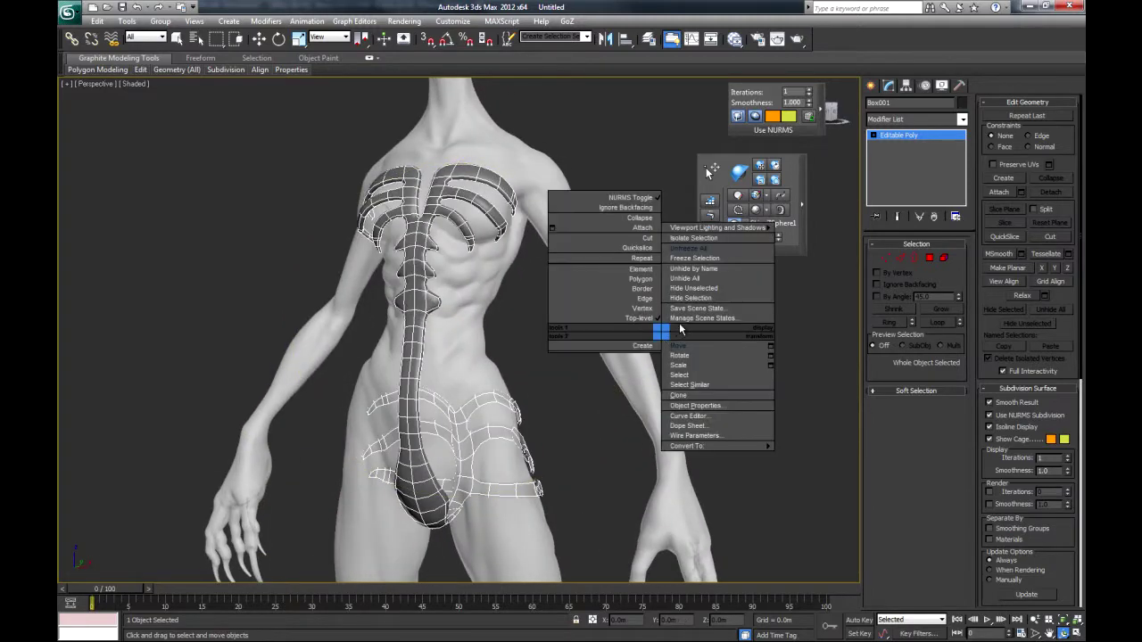
click(713, 290)
alt+middle_drag(604, 352, 414, 401)
scroll(414, 401, down, 10)
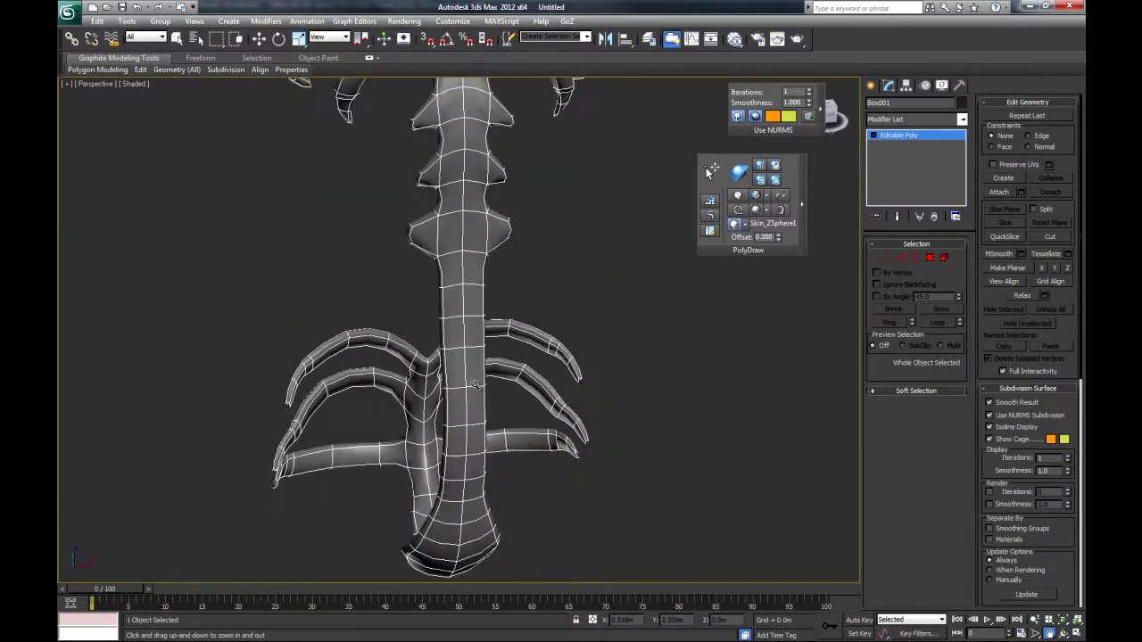
middle_drag(509, 393, 457, 411)
- Turn the rib crown forward, hide NURMS smoothing, and return to object-level Move
click(896, 145)
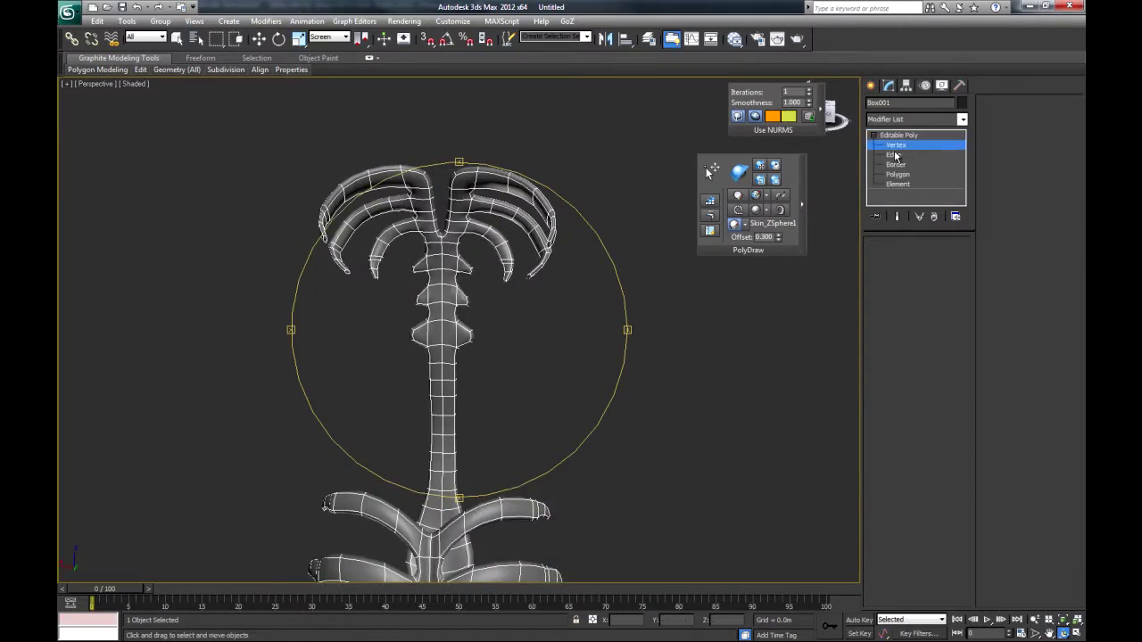
alt+middle_drag(515, 386, 561, 381)
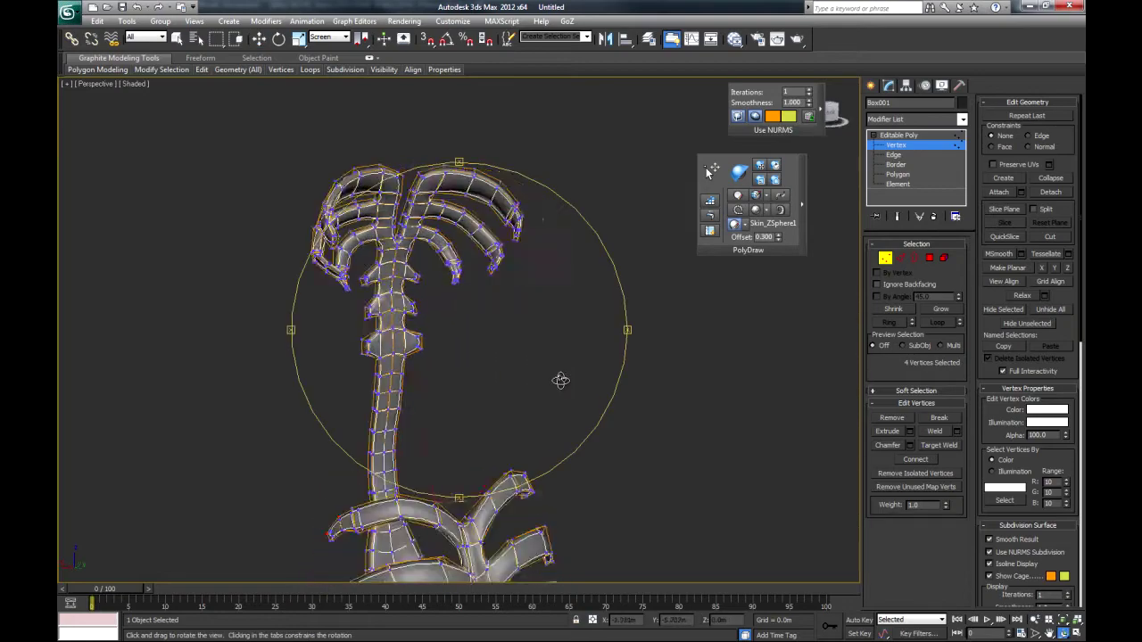
alt+middle_drag(464, 388, 523, 323)
key(ctrl+q)
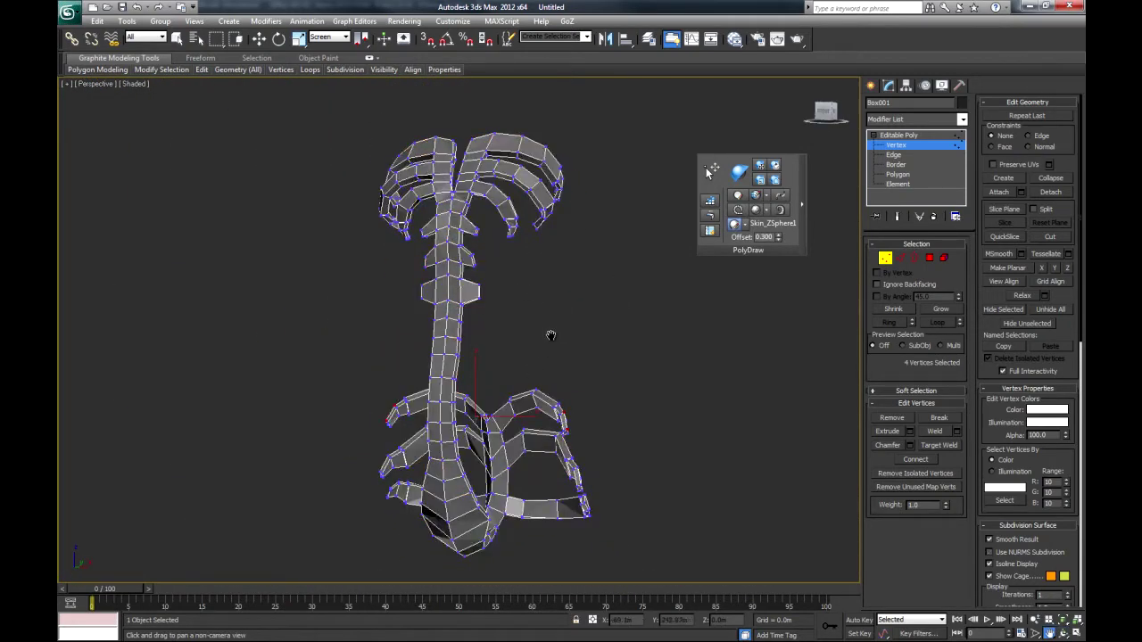
click(910, 138)
key(w)
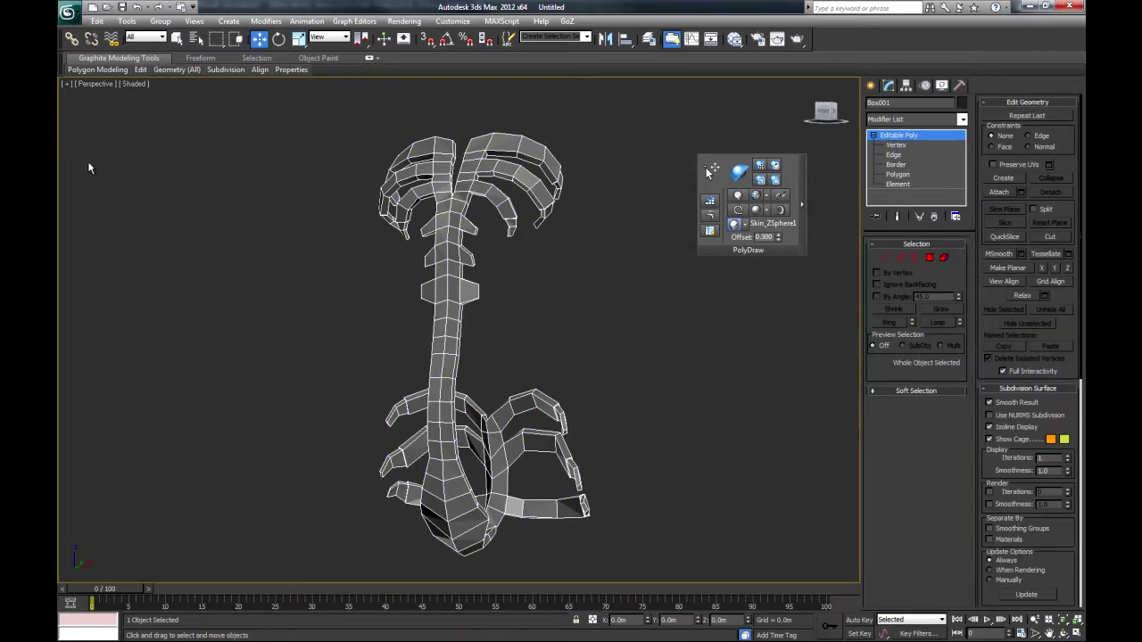
- Save the scene as costume.max in the main_dwv\projects folder
key(alt+f)
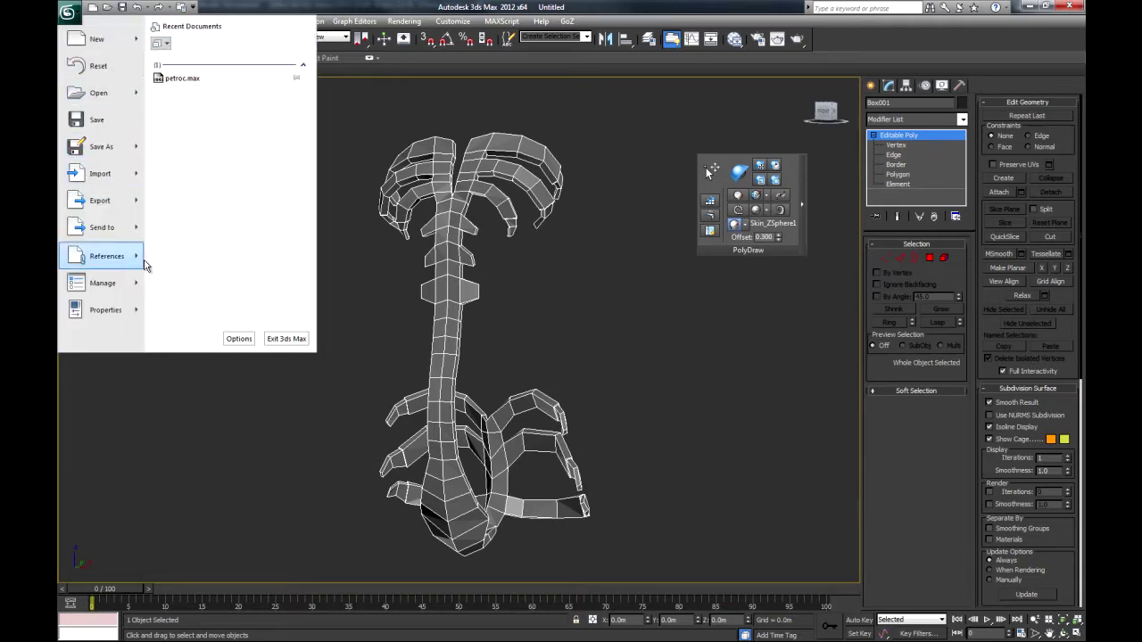
click(139, 152)
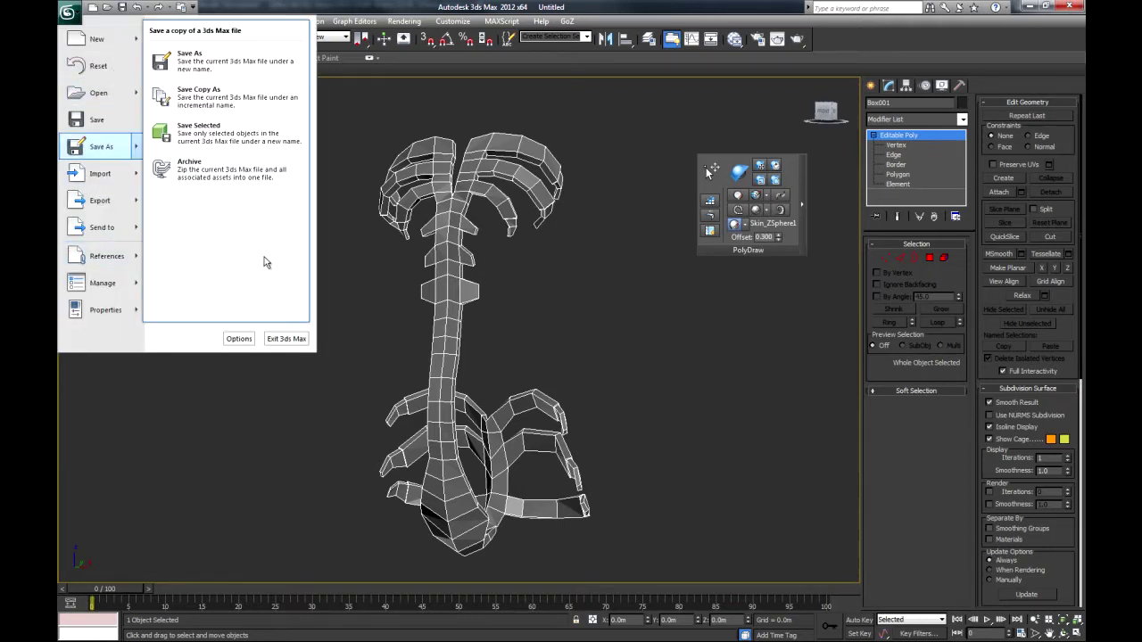
click(196, 61)
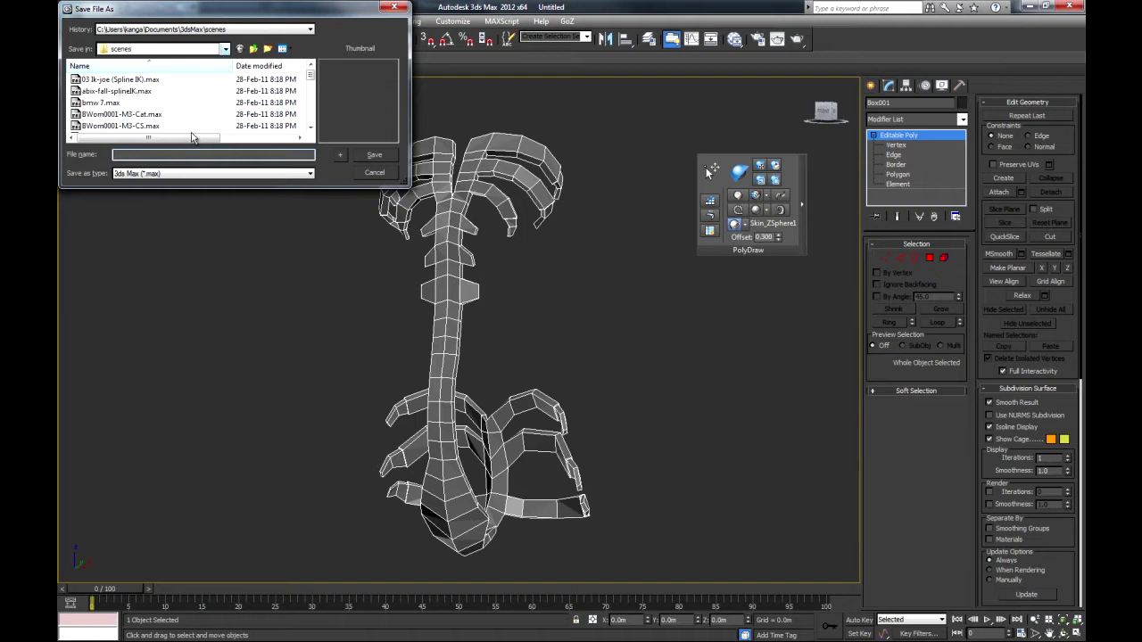
click(224, 51)
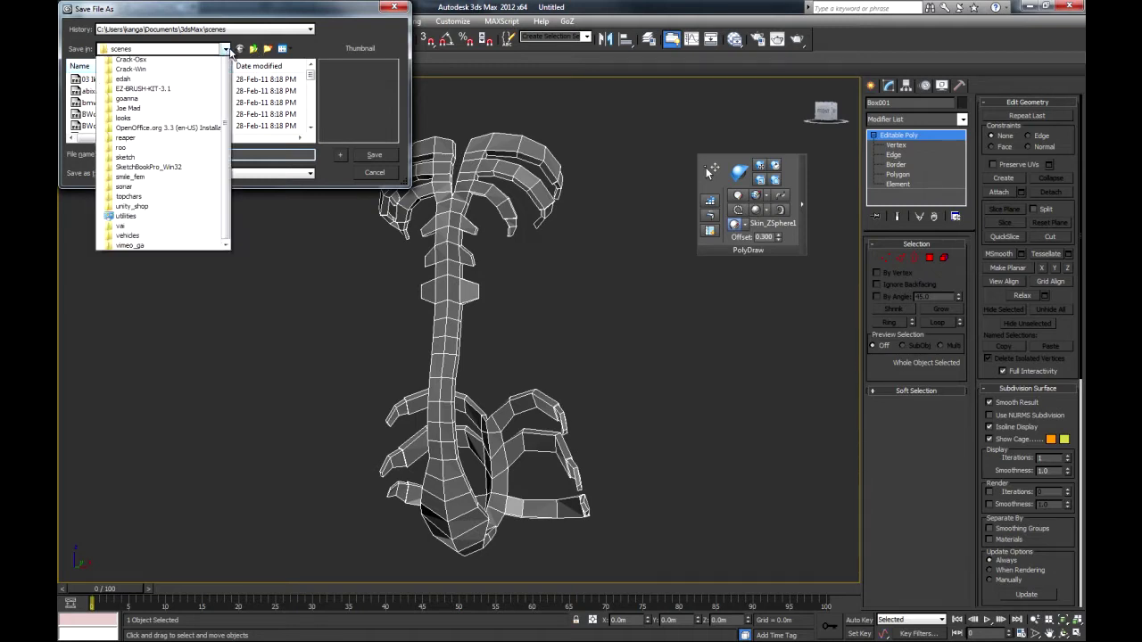
click(174, 94)
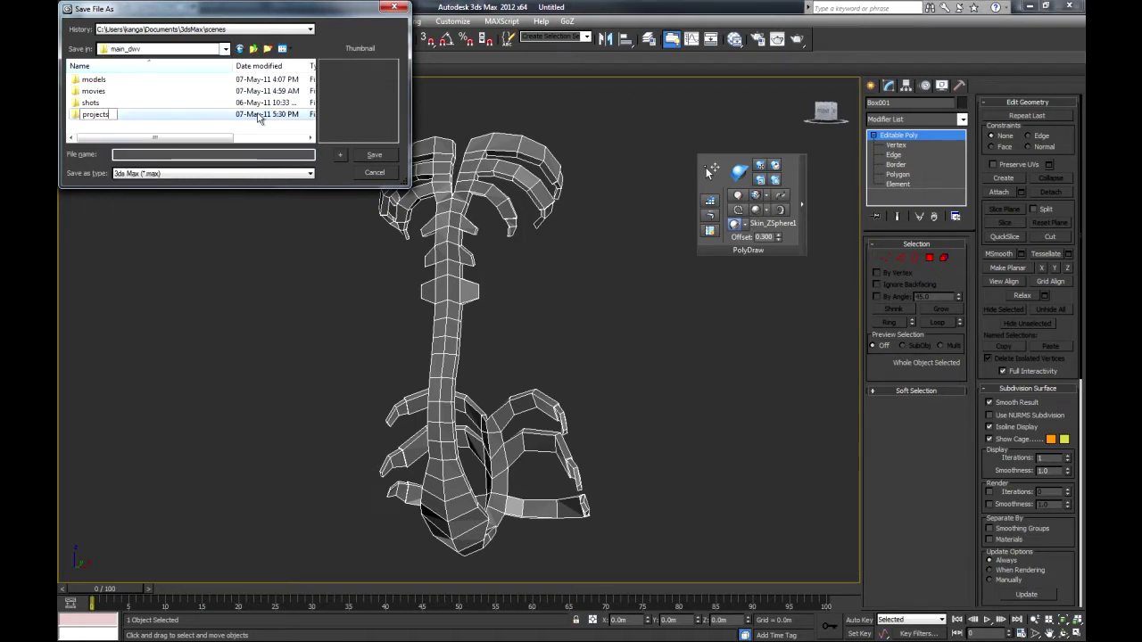
double_click(94, 115)
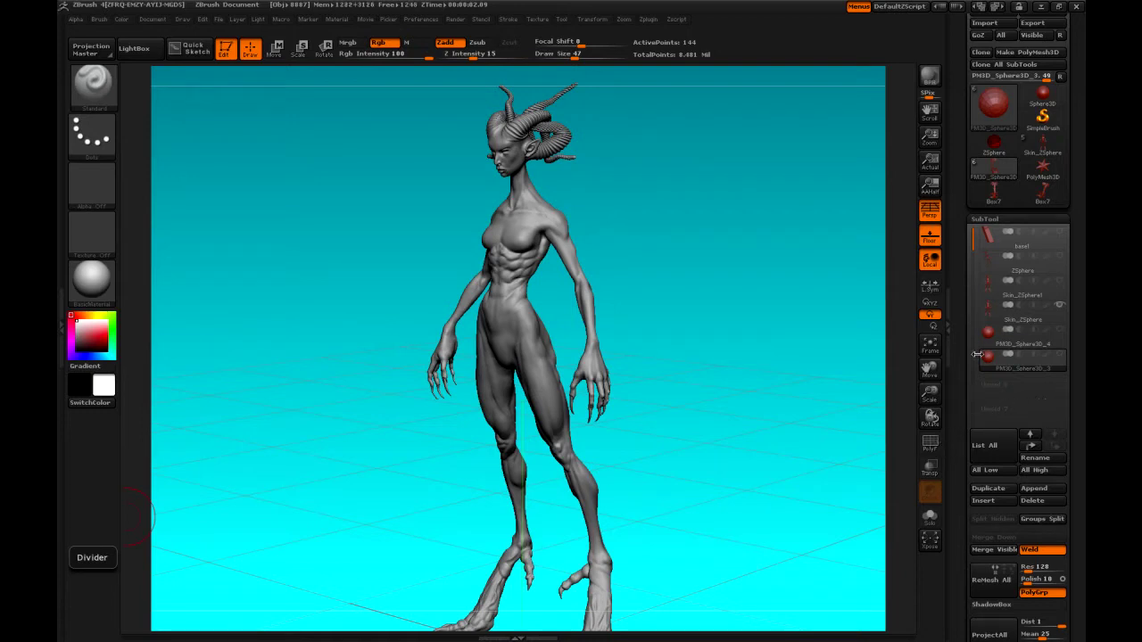
- Make Skin_ZSphere the active subtool in ZBrush, then go back to 3ds Max's GoZ menu
click(1045, 317)
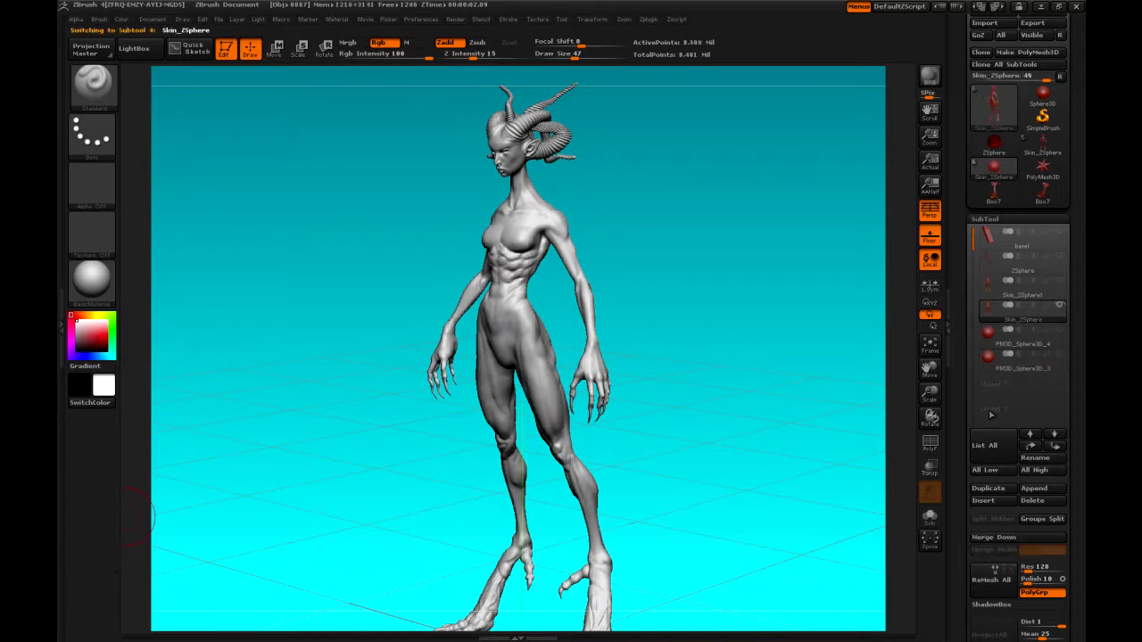
mouse_move(1058, 310)
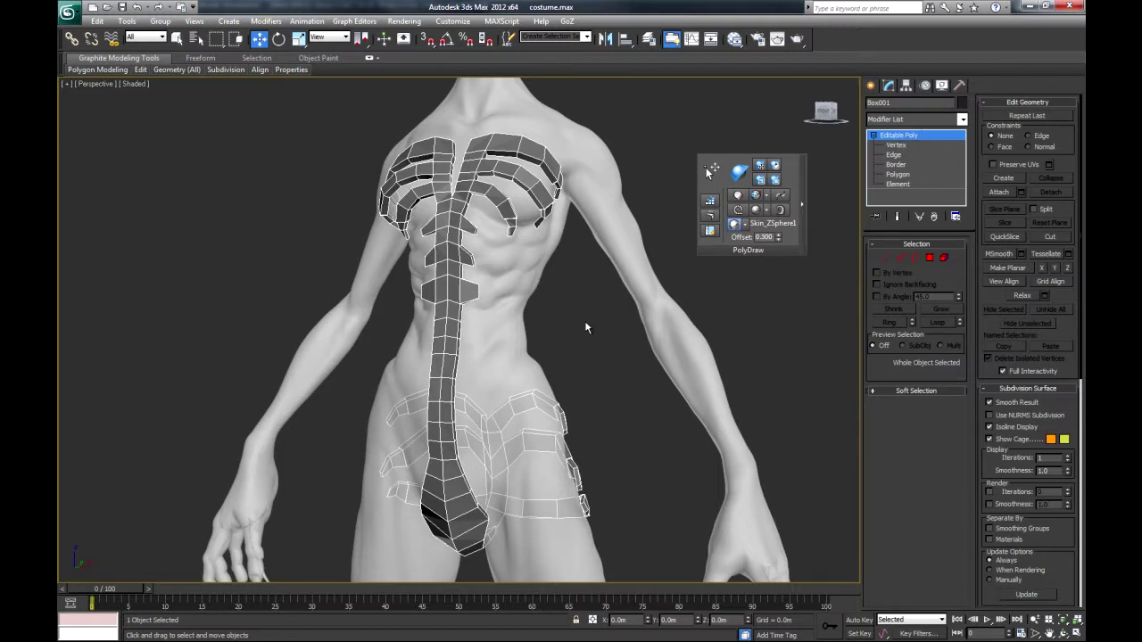
click(568, 21)
- Send the costume mesh to ZBrush via GoZBrush and switch back to the Skin_ZSphere tool
click(592, 38)
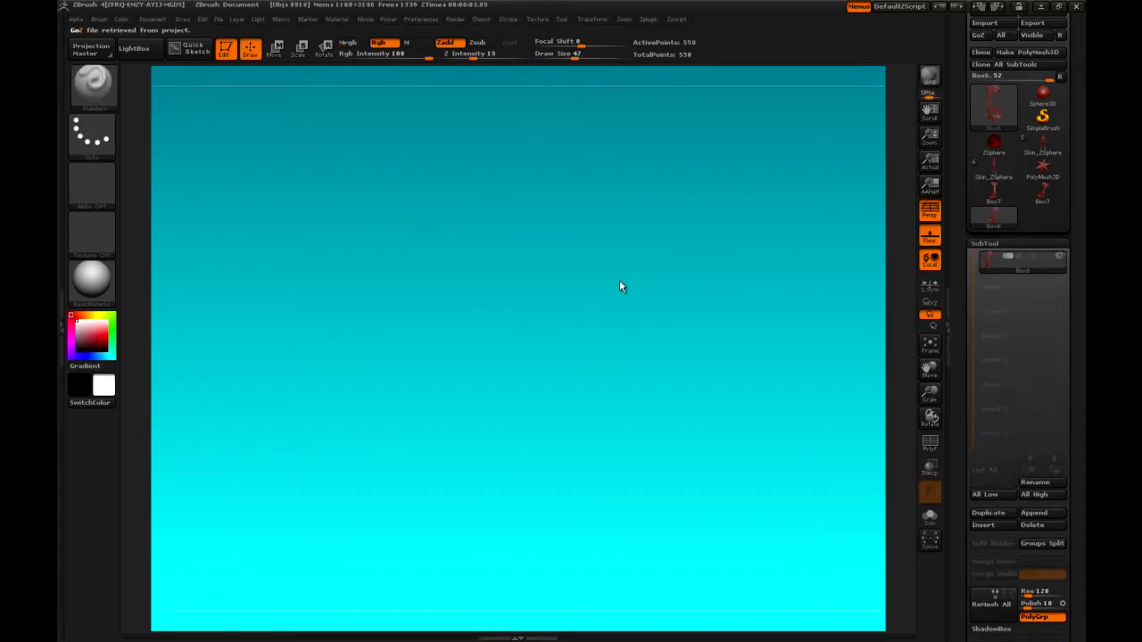
mouse_move(1029, 267)
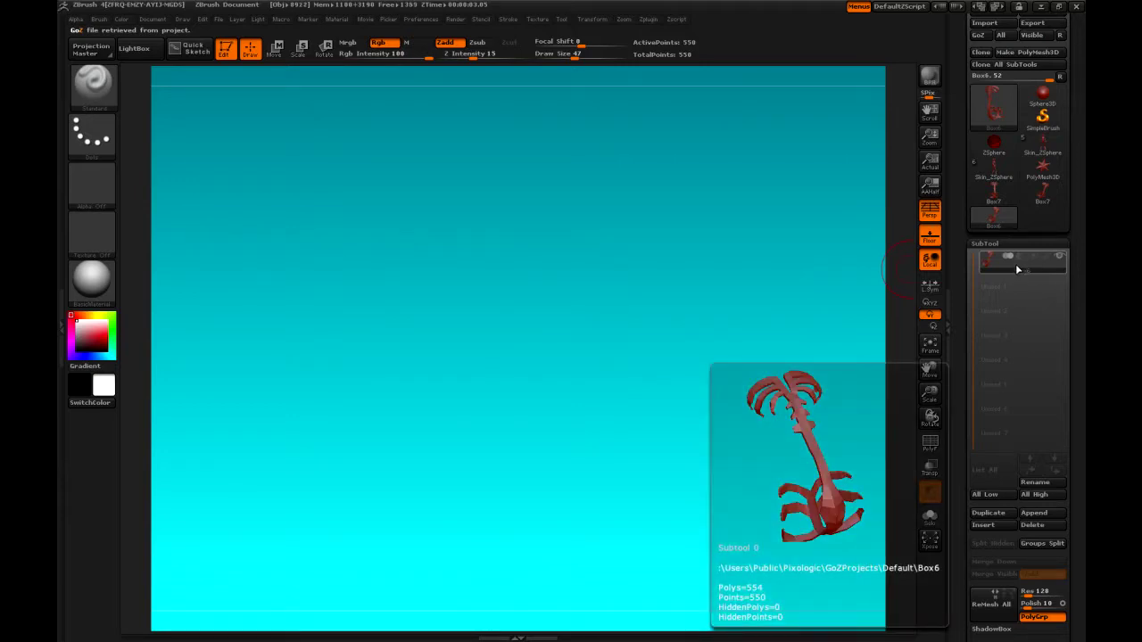
mouse_move(1002, 169)
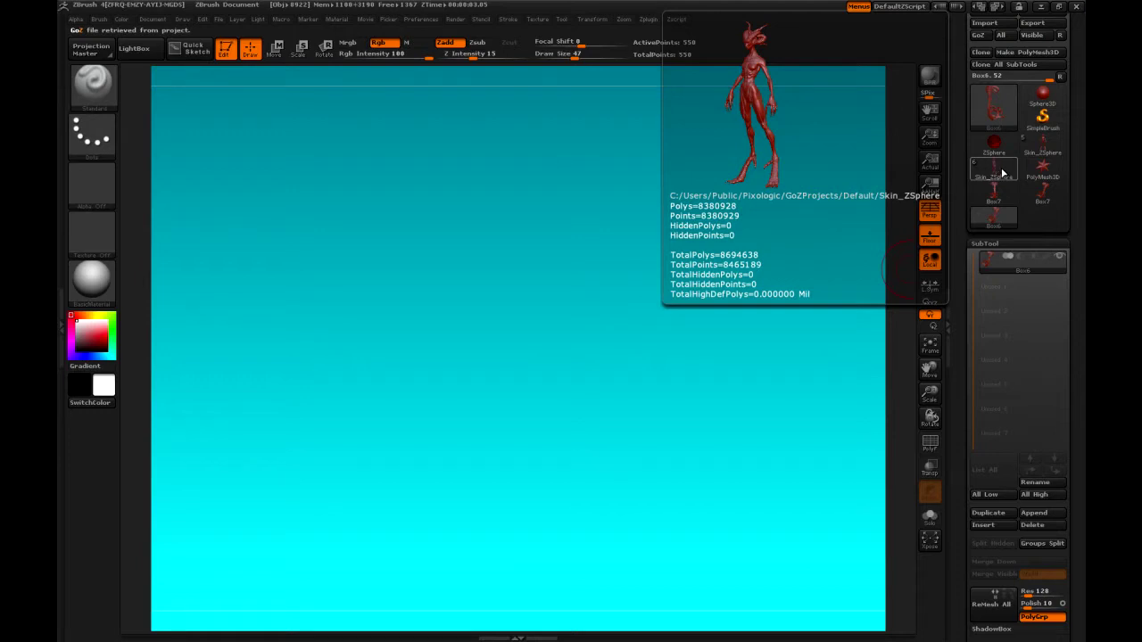
click(1001, 172)
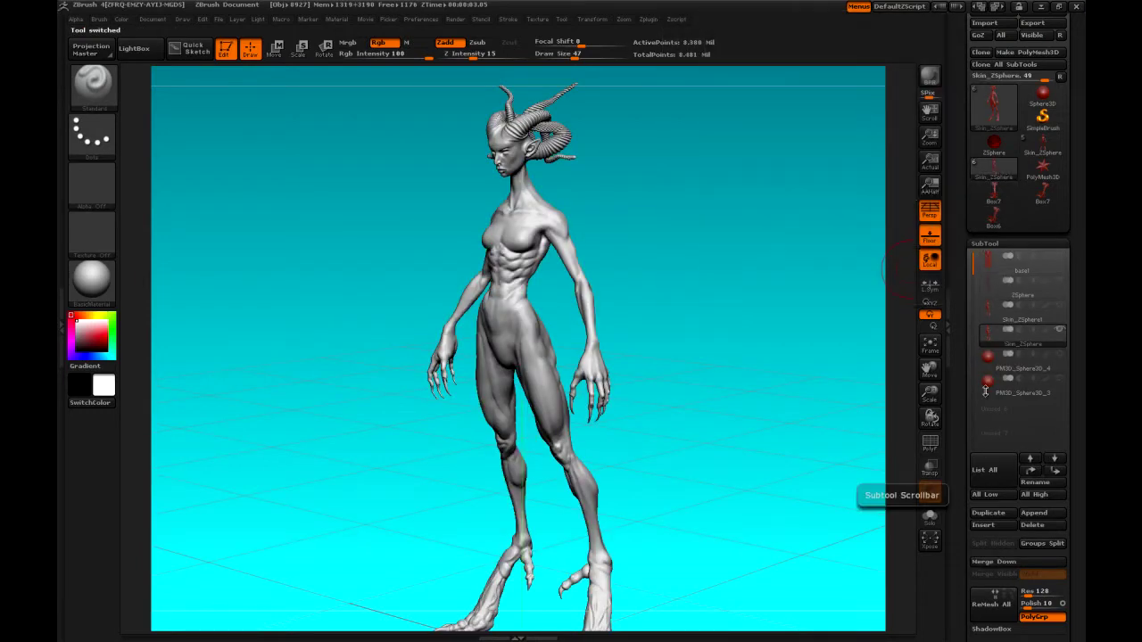
mouse_move(1019, 339)
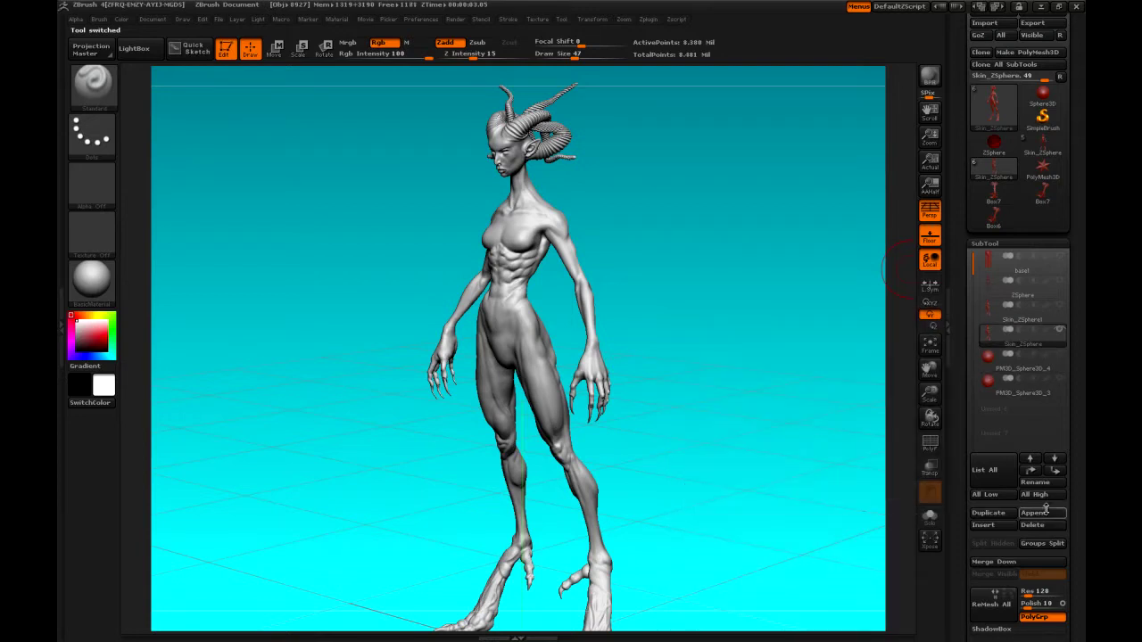
click(1041, 516)
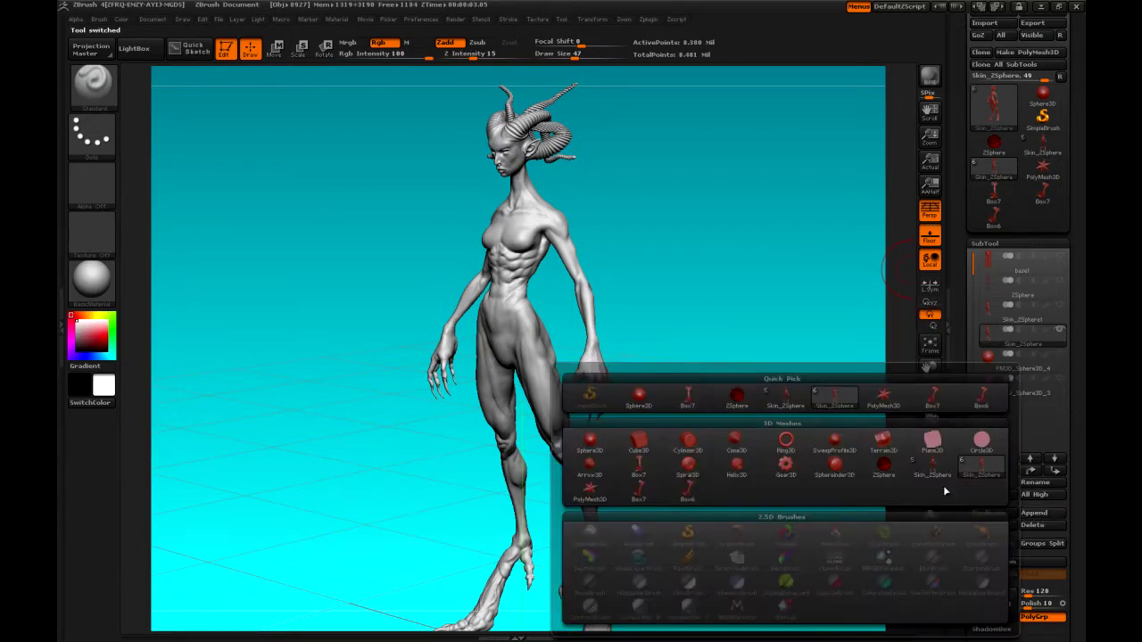
- Append Box7 as a subtool and rotate the figure to check the costume's fit
click(934, 403)
mouse_move(765, 484)
mouse_down()
mouse_move(793, 499)
mouse_move(741, 492)
mouse_move(786, 482)
mouse_move(617, 423)
mouse_move(655, 420)
mouse_move(633, 428)
mouse_move(640, 441)
mouse_move(709, 454)
mouse_move(737, 474)
mouse_move(582, 463)
mouse_move(657, 474)
mouse_move(702, 321)
mouse_move(732, 359)
mouse_up()
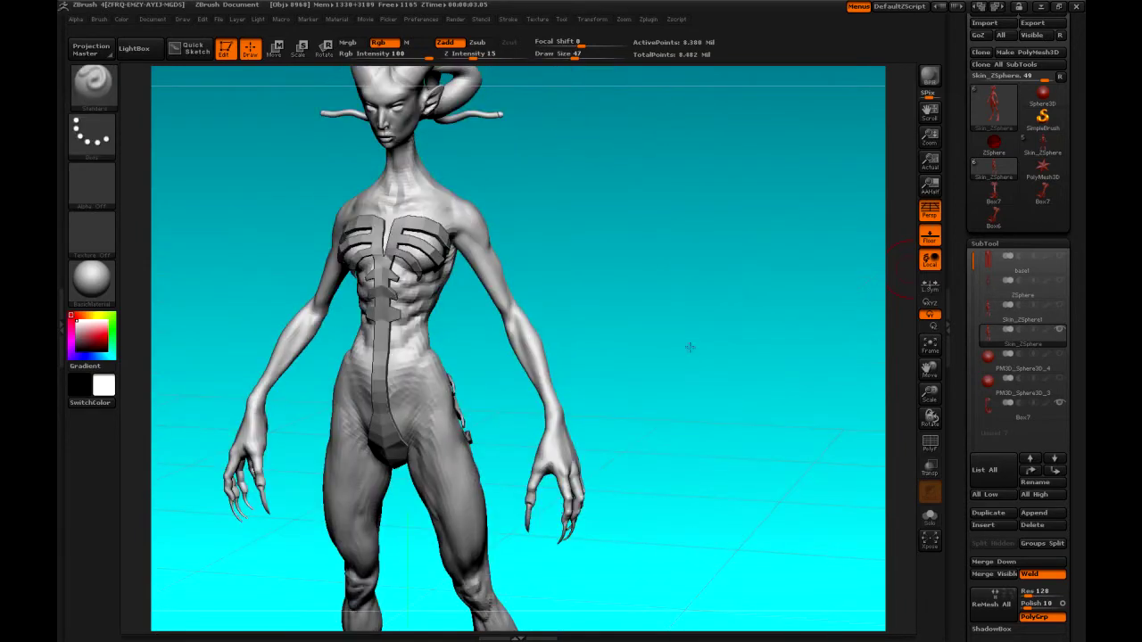
mouse_move(688, 345)
mouse_down()
mouse_move(642, 318)
mouse_move(724, 346)
mouse_move(786, 347)
mouse_move(777, 383)
mouse_up()
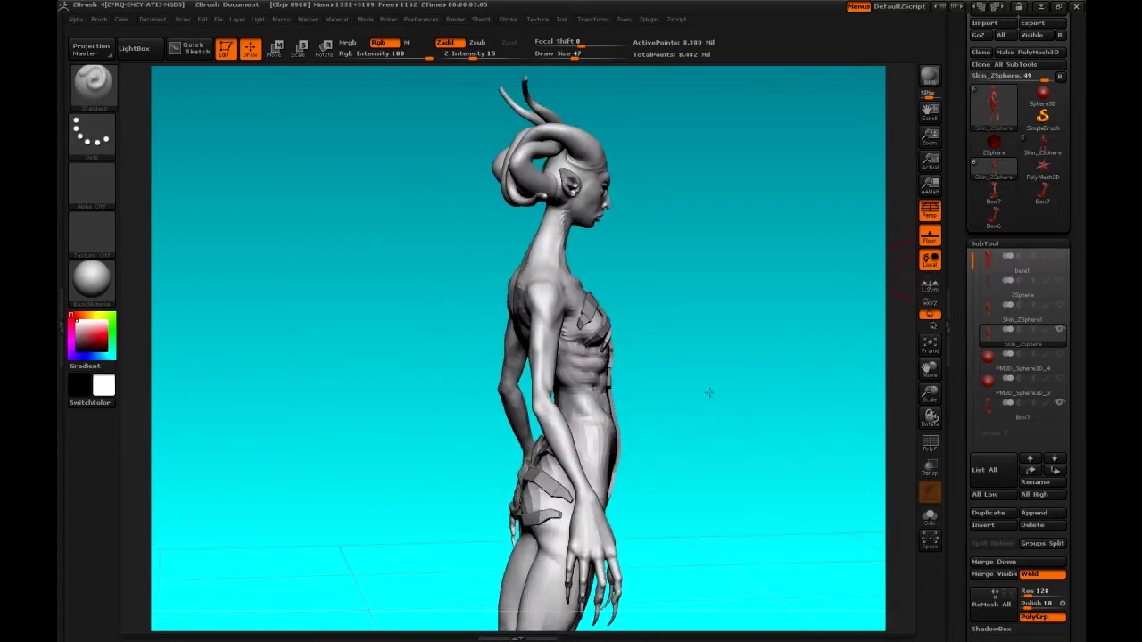
mouse_move(706, 395)
mouse_down()
mouse_move(746, 415)
mouse_move(711, 413)
mouse_move(767, 413)
mouse_up()
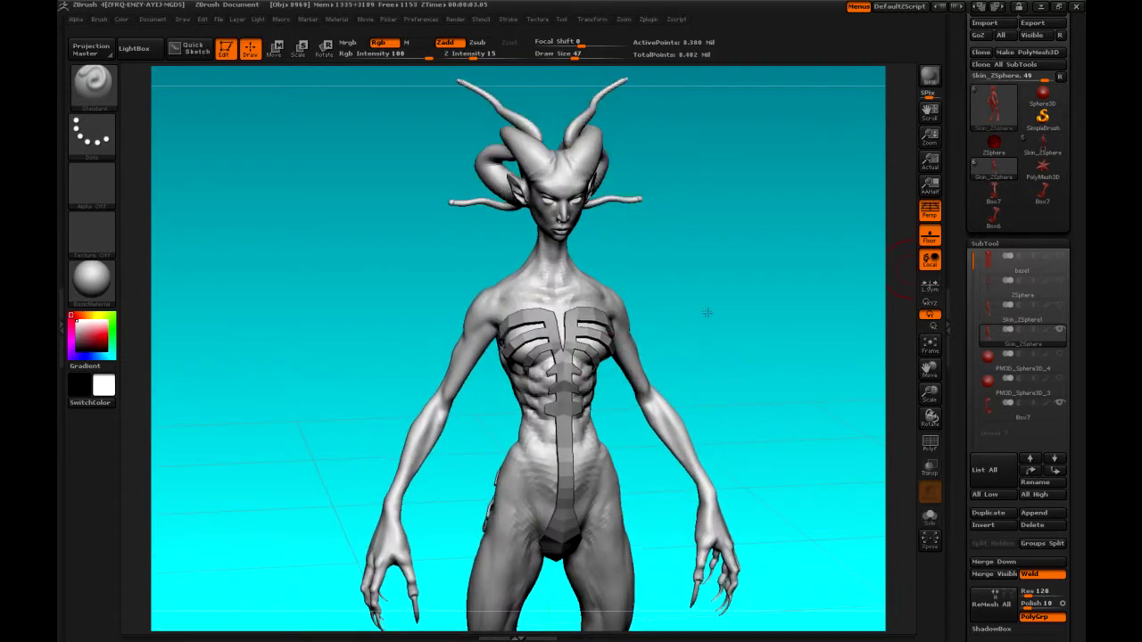
drag(705, 357, 733, 352)
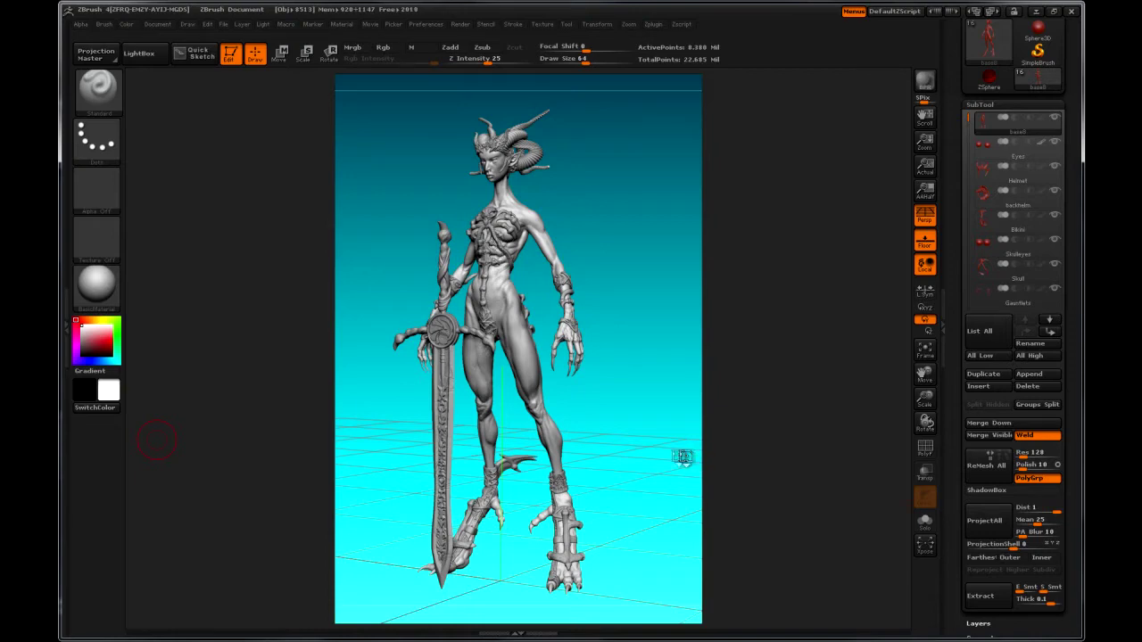
- Spin the armoured figure, select the Helmet and Bikini subtools, then switch to Firefox
mouse_move(620, 469)
mouse_down()
mouse_move(630, 479)
mouse_move(670, 457)
mouse_move(603, 441)
mouse_move(657, 454)
mouse_move(640, 497)
mouse_move(647, 512)
mouse_move(629, 510)
mouse_move(613, 486)
mouse_move(640, 433)
mouse_up()
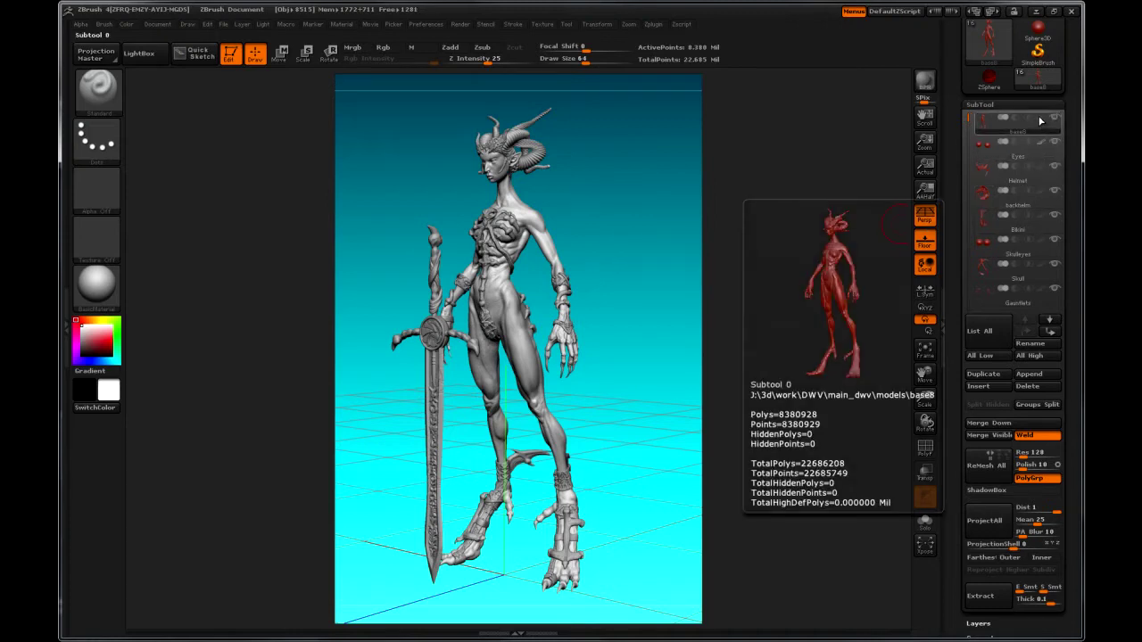
click(1045, 171)
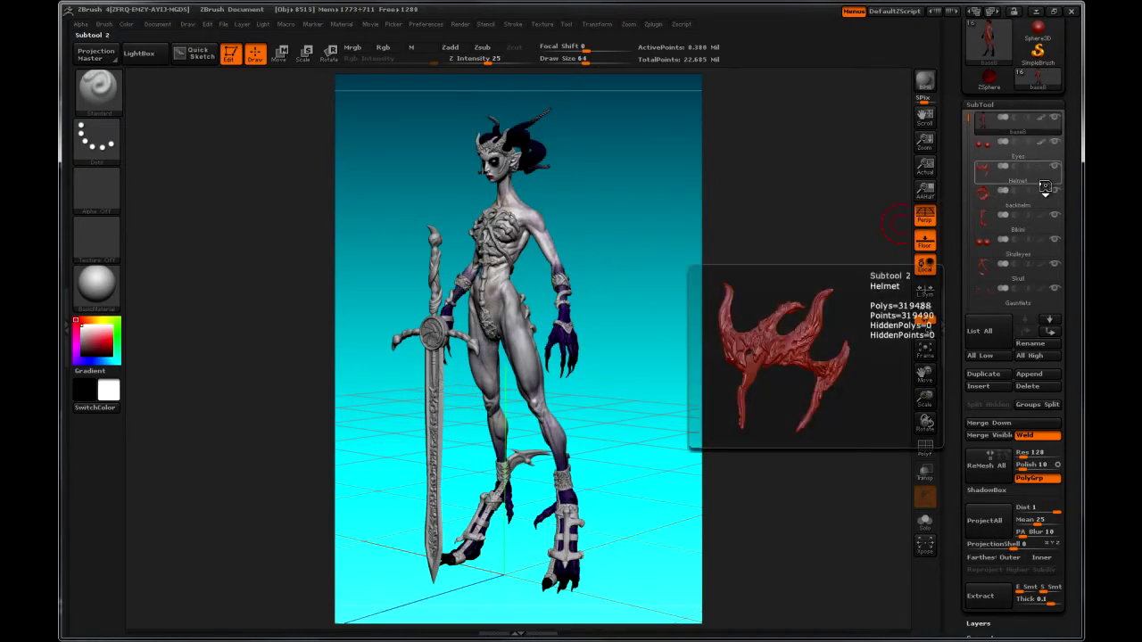
click(1049, 223)
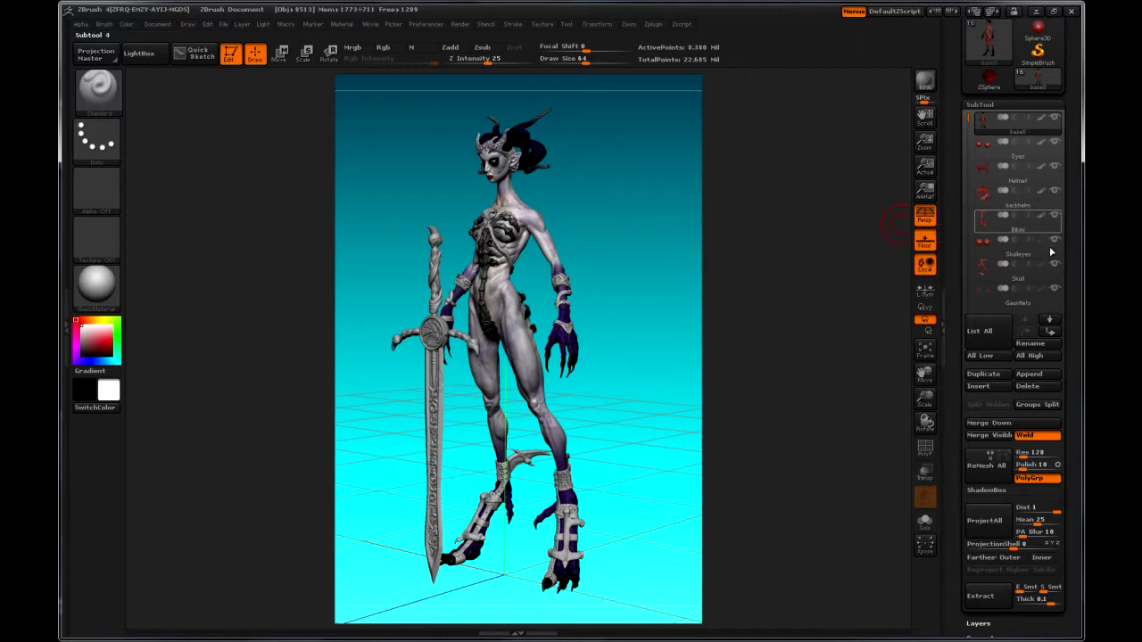
scroll(1051, 253, down, 5)
drag(617, 485, 670, 447)
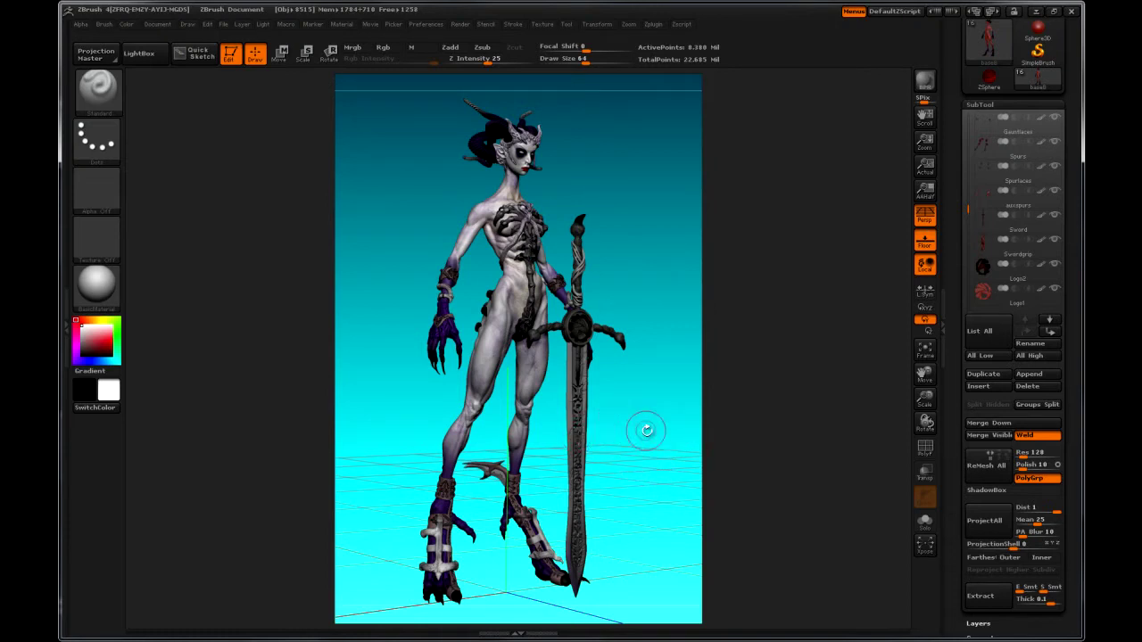
key(alt+Tab)
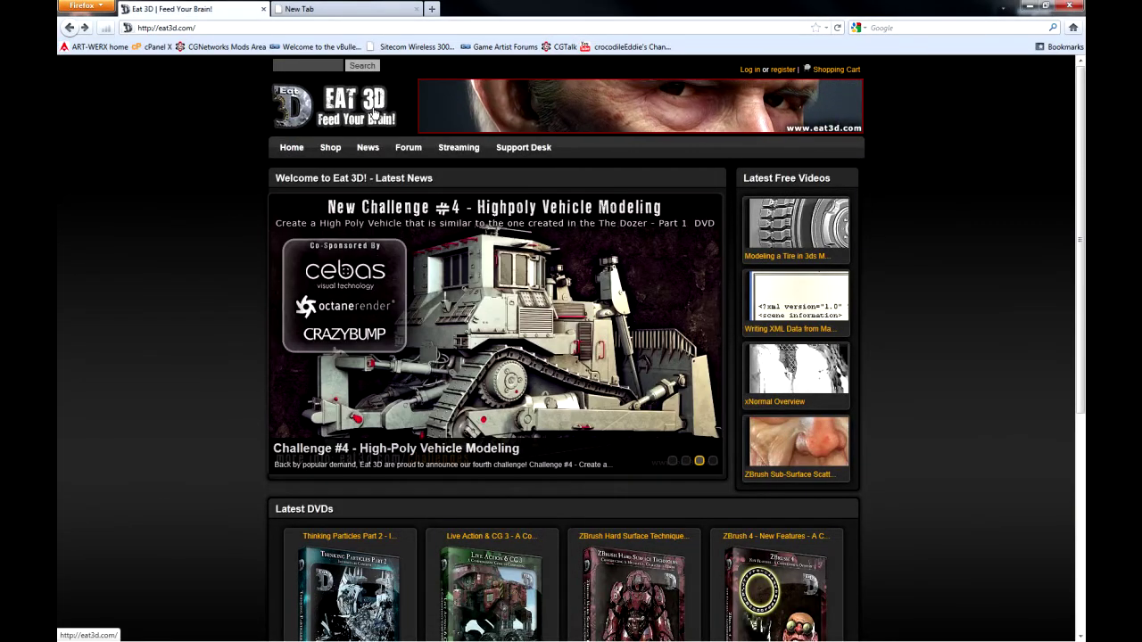
- Open eat3d.com's Training DVDs catalogue from the Shop menu and scroll down it
mouse_move(331, 150)
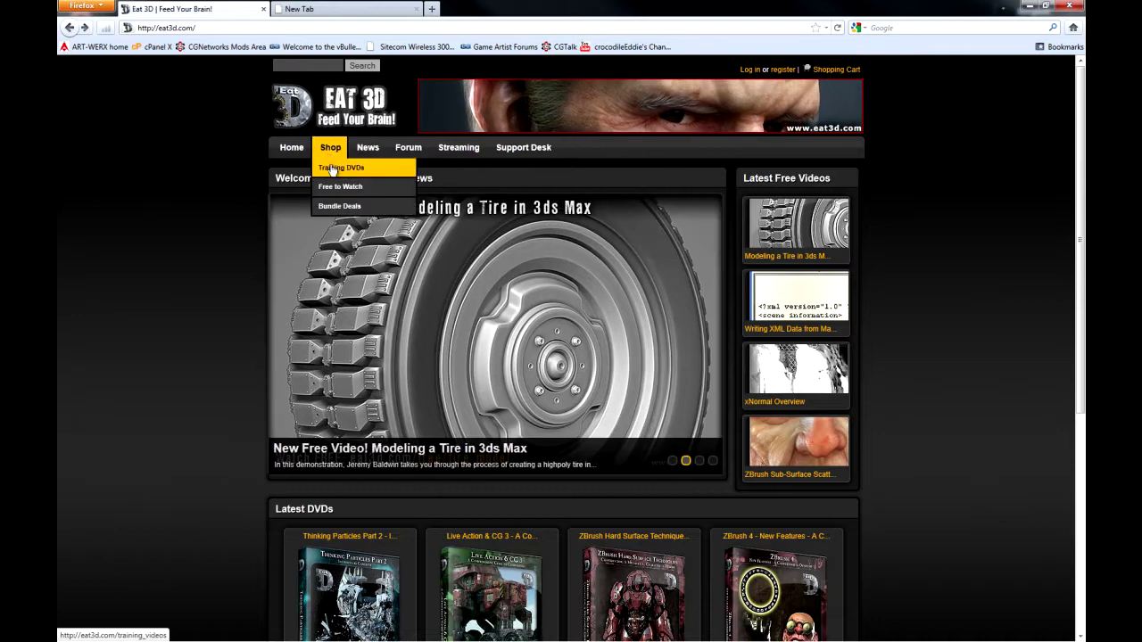
click(333, 171)
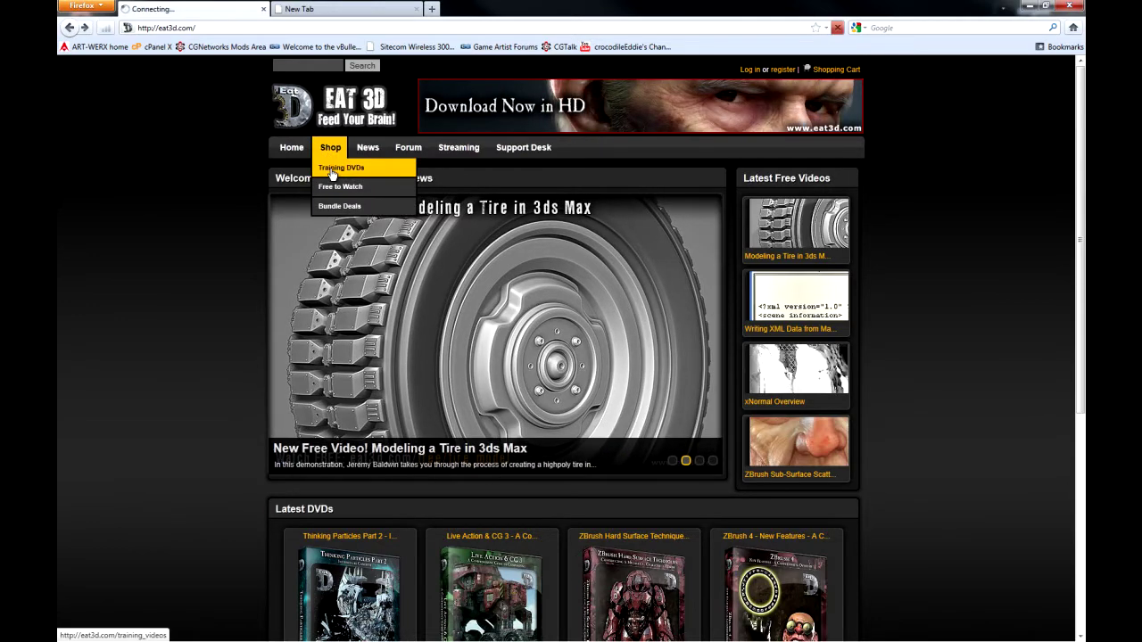
scroll(640, 471, down, 5)
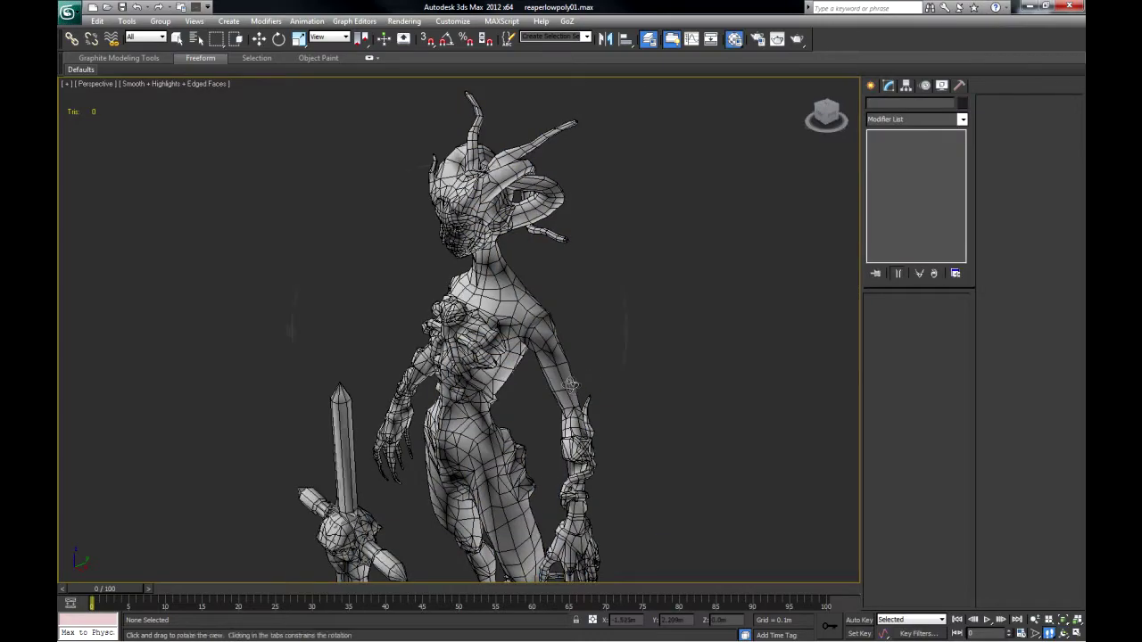
- Pan, zoom and orbit to a close view of the reaper mesh's chest, legs and hand
scroll(454, 255, up, 5)
middle_drag(550, 390, 498, 322)
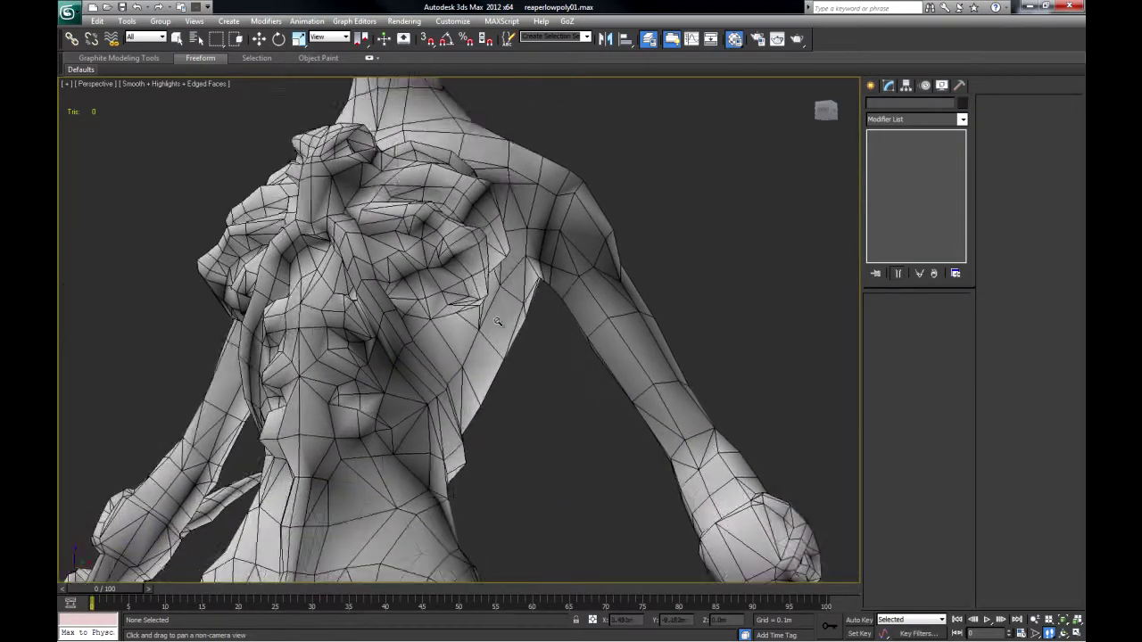
scroll(498, 323, down, 4)
middle_drag(503, 383, 465, 169)
- Select retoped_reaper to show its vertices and inspect the shoulder, torso and arms up close
click(557, 417)
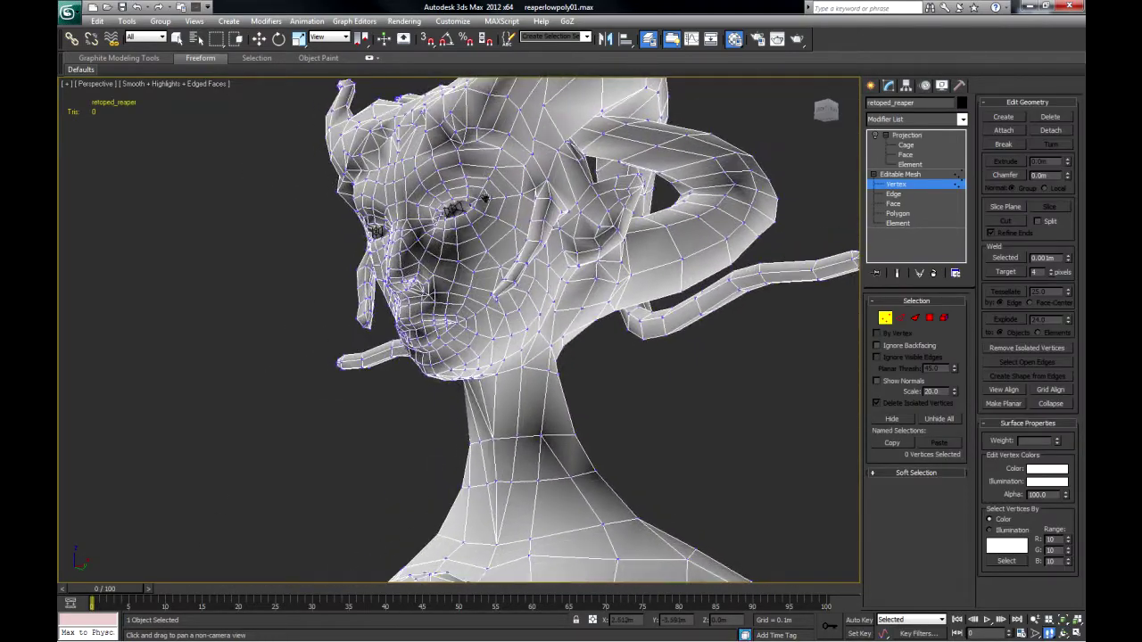
alt+middle_drag(488, 340, 387, 321)
middle_drag(363, 271, 427, 282)
ctrl+alt+middle_drag(429, 241, 446, 274)
alt+middle_drag(454, 429, 446, 384)
scroll(474, 388, up, 3)
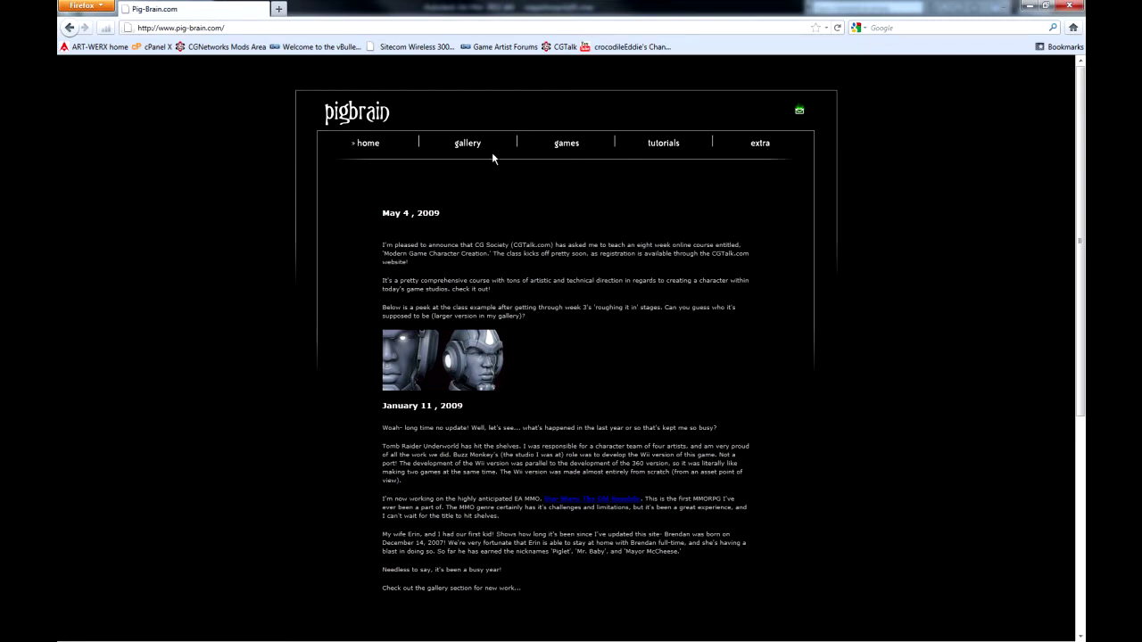
- Read the knees-and-elbows page of Pig-Brain's basic deformation tutorial, then go back to CGWorkshops courses
click(665, 147)
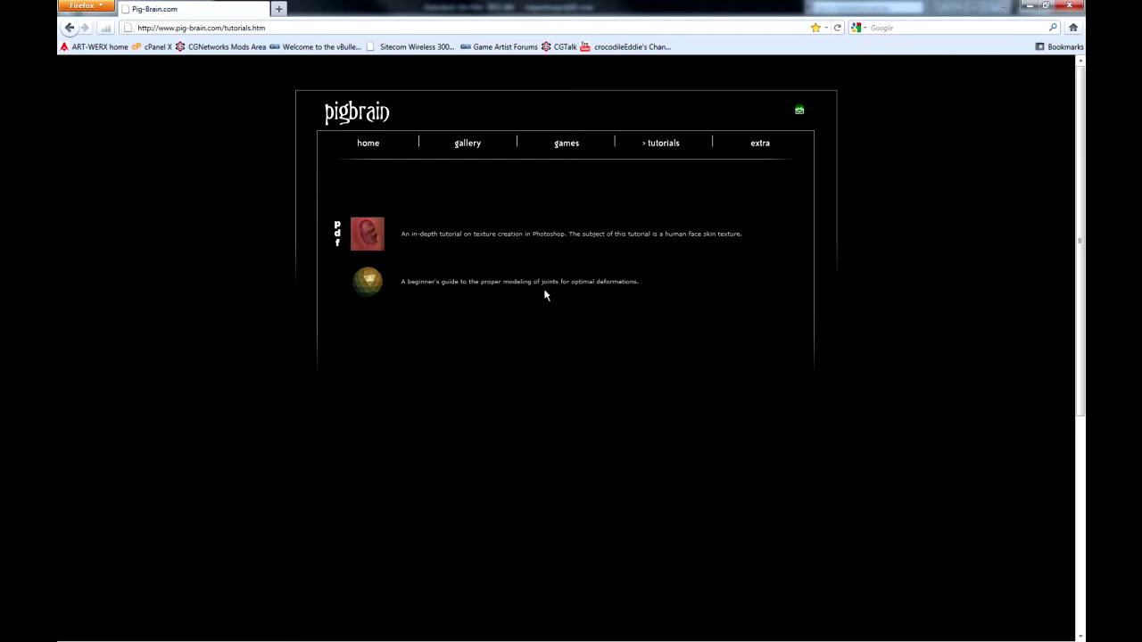
click(366, 282)
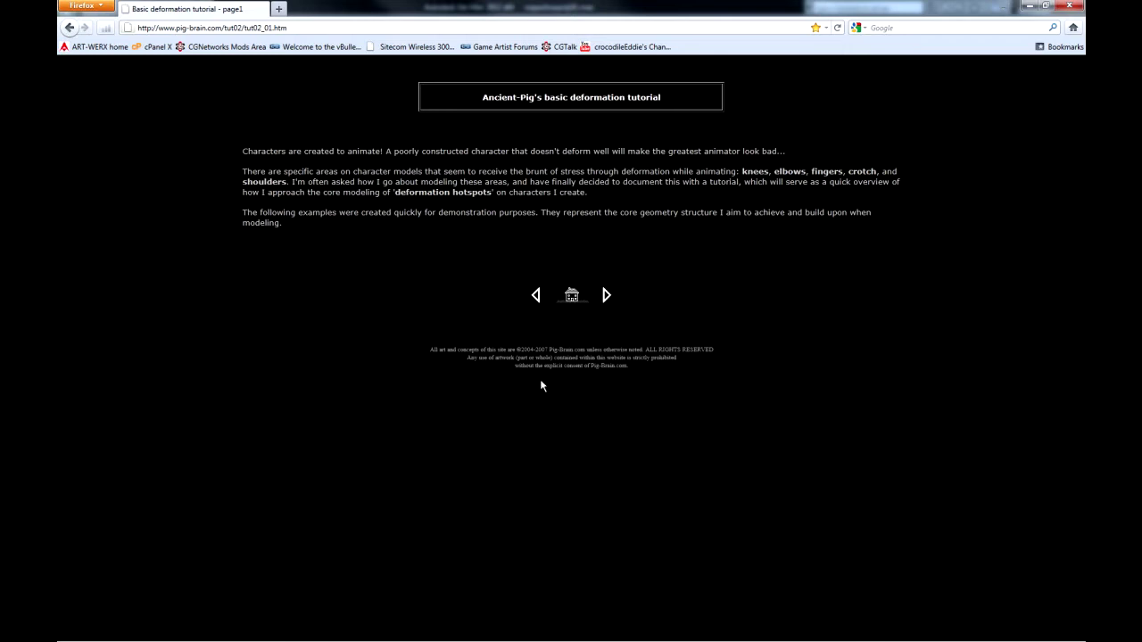
click(606, 295)
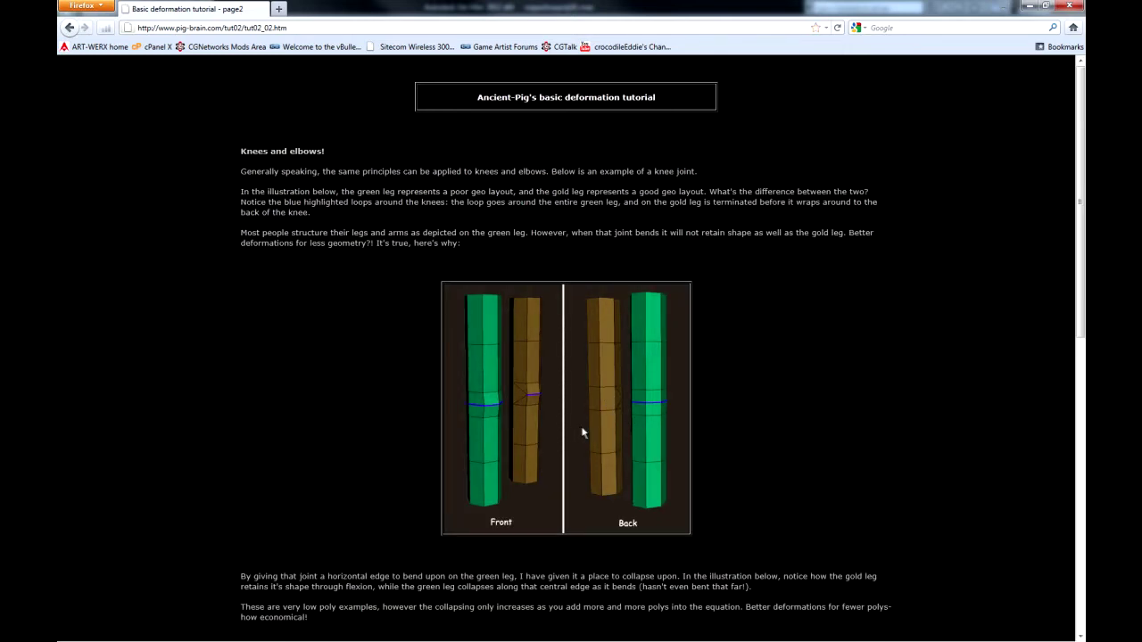
ctrl+scroll(582, 433, up, 3)
drag(1079, 210, 1054, 163)
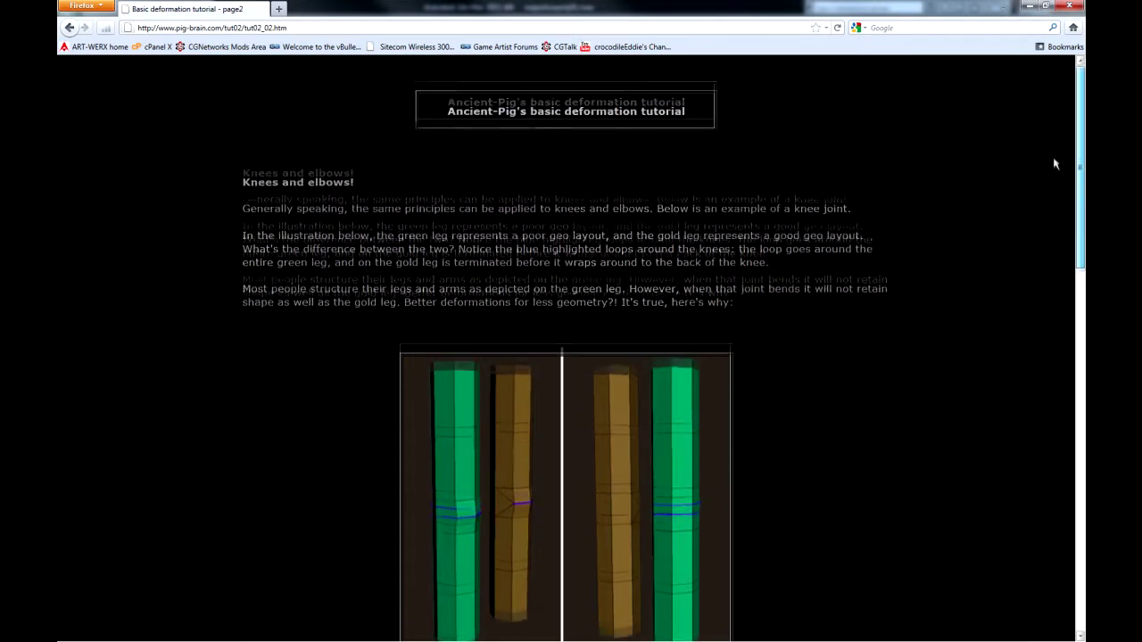
key(alt+Left)
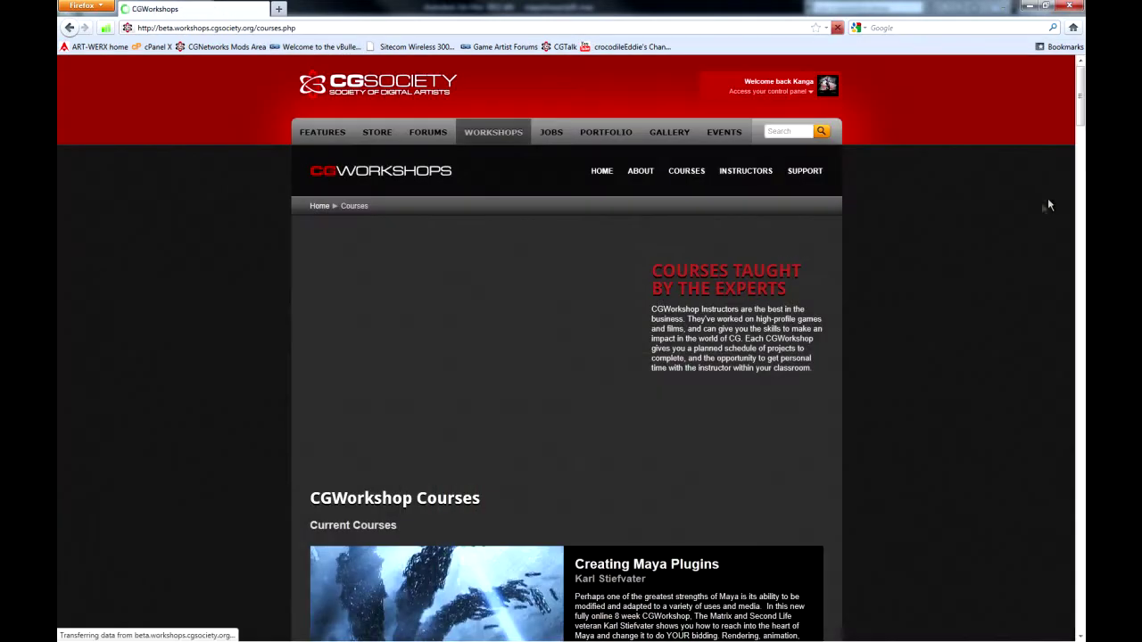
- Scroll the CGWorkshops courses page down to the Current Courses list
click(1081, 155)
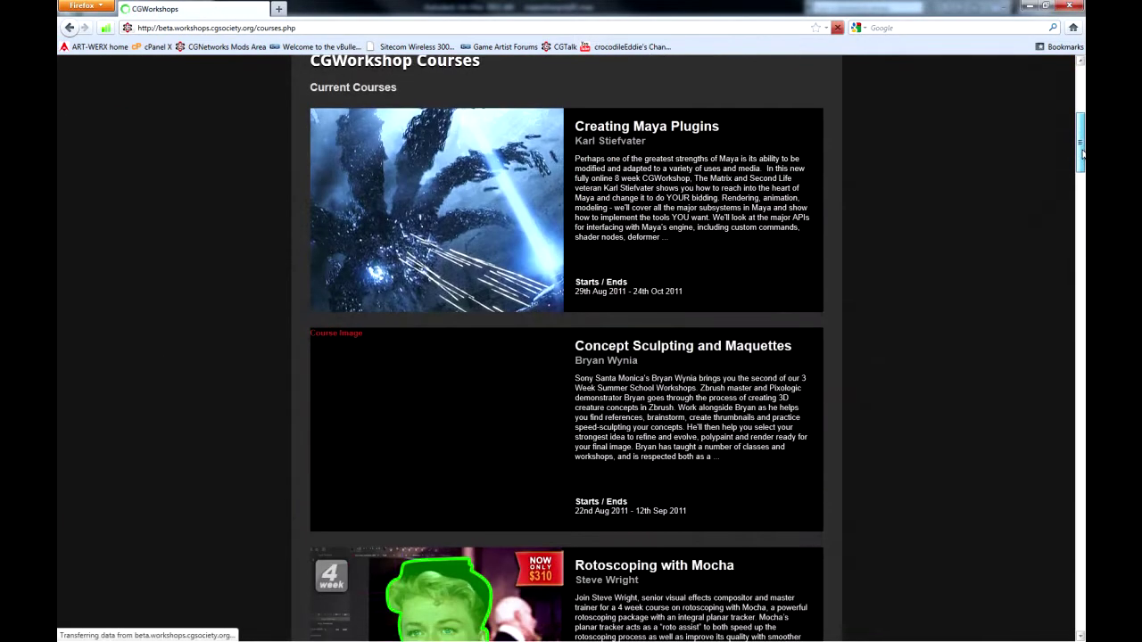
mouse_move(1081, 155)
mouse_down()
mouse_move(1081, 431)
mouse_move(1056, 522)
mouse_move(1064, 543)
mouse_up()
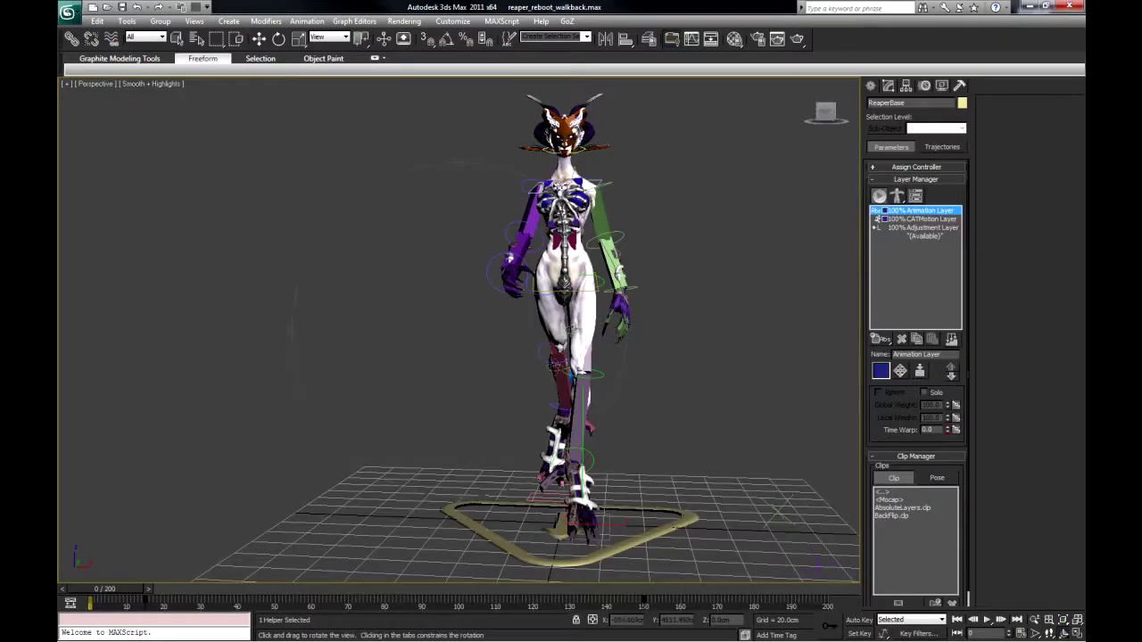
- Orbit the view around the rigged reaper character
alt+middle_drag(553, 370, 546, 419)
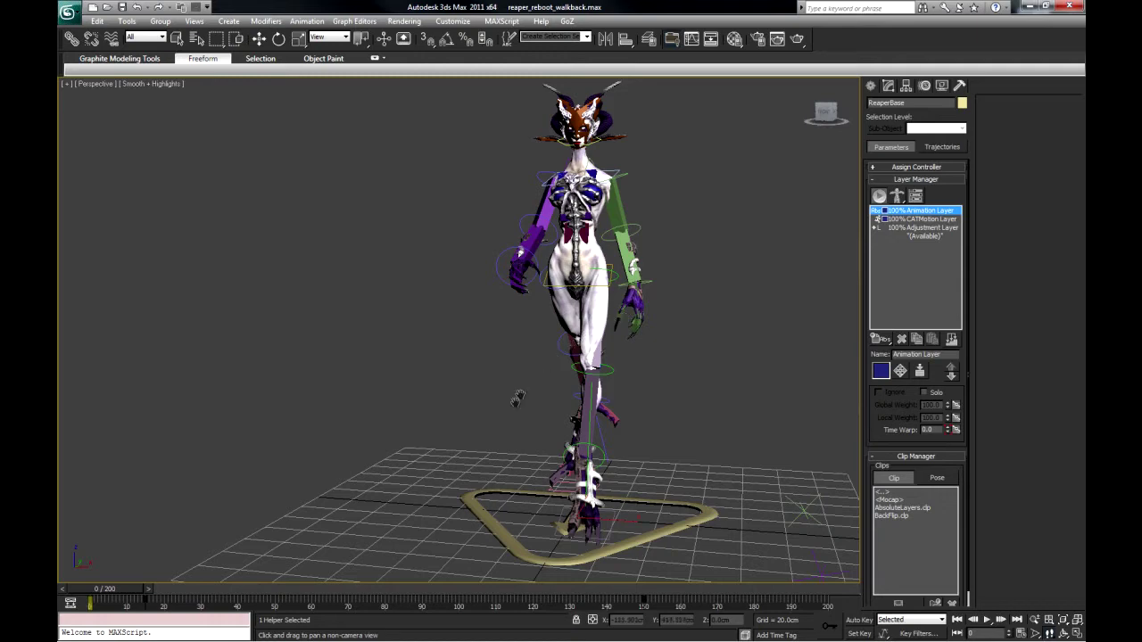
- Switch the CAT rig into Setup Mode so the reaper shows its neutral T-pose
alt+middle_drag(555, 330, 551, 380)
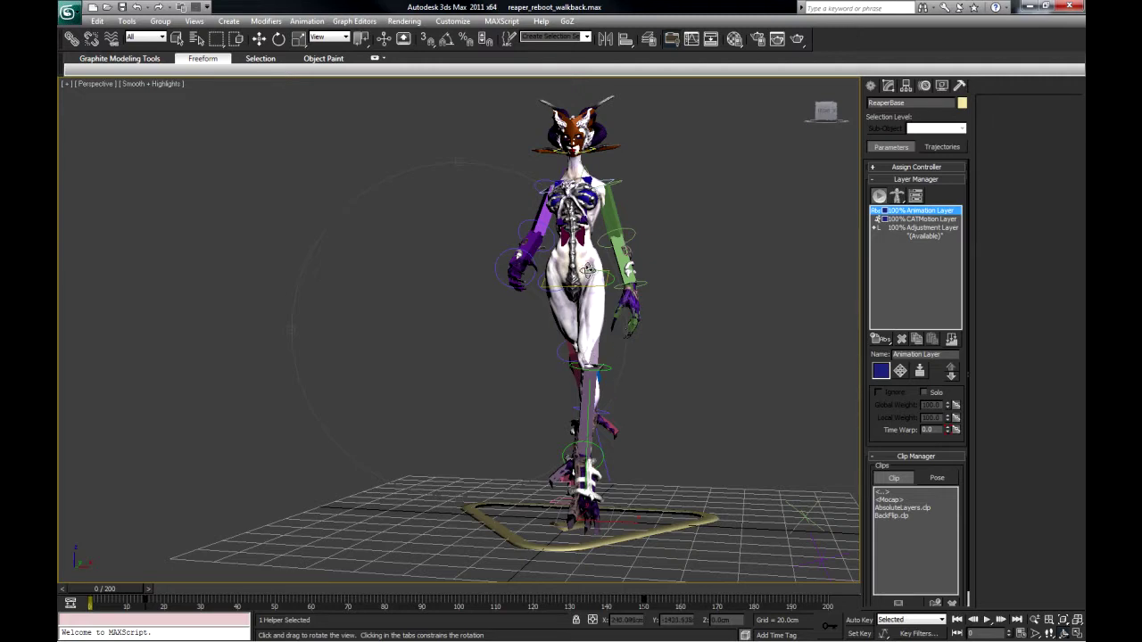
right_click(701, 517)
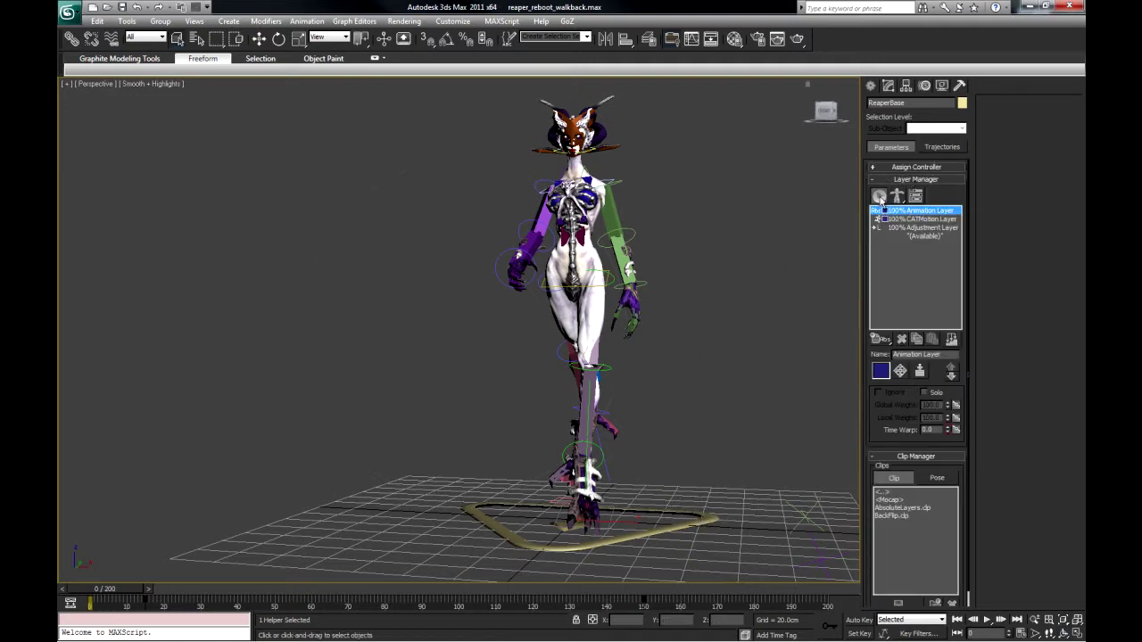
click(879, 196)
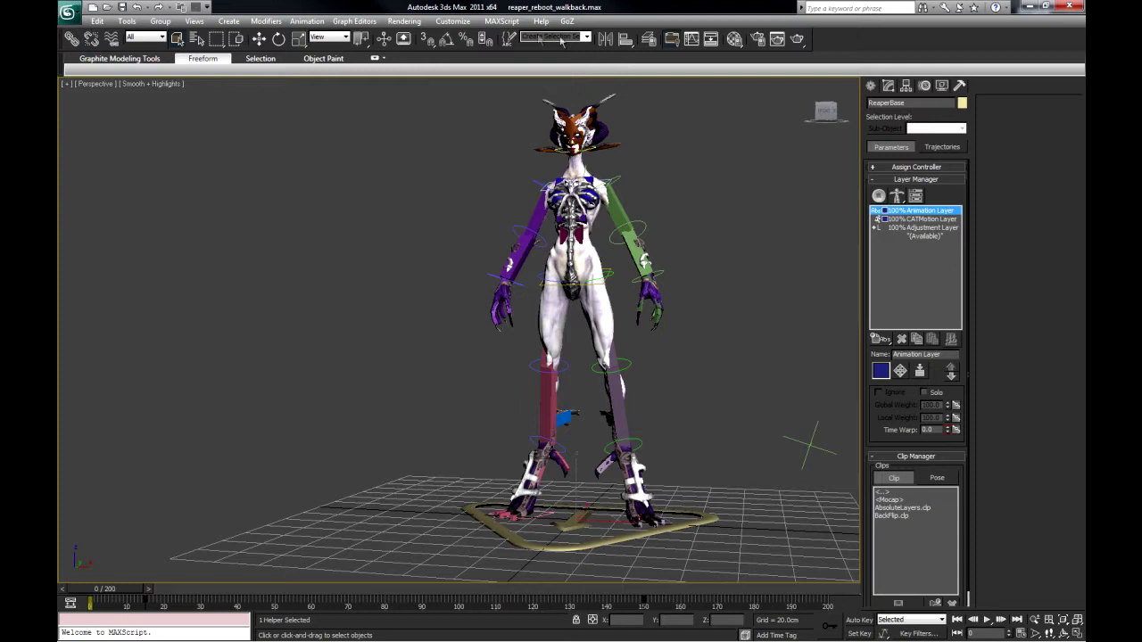
- Hide the lowpoly layer in the Layer Manager and orbit around the coloured box rig
click(651, 41)
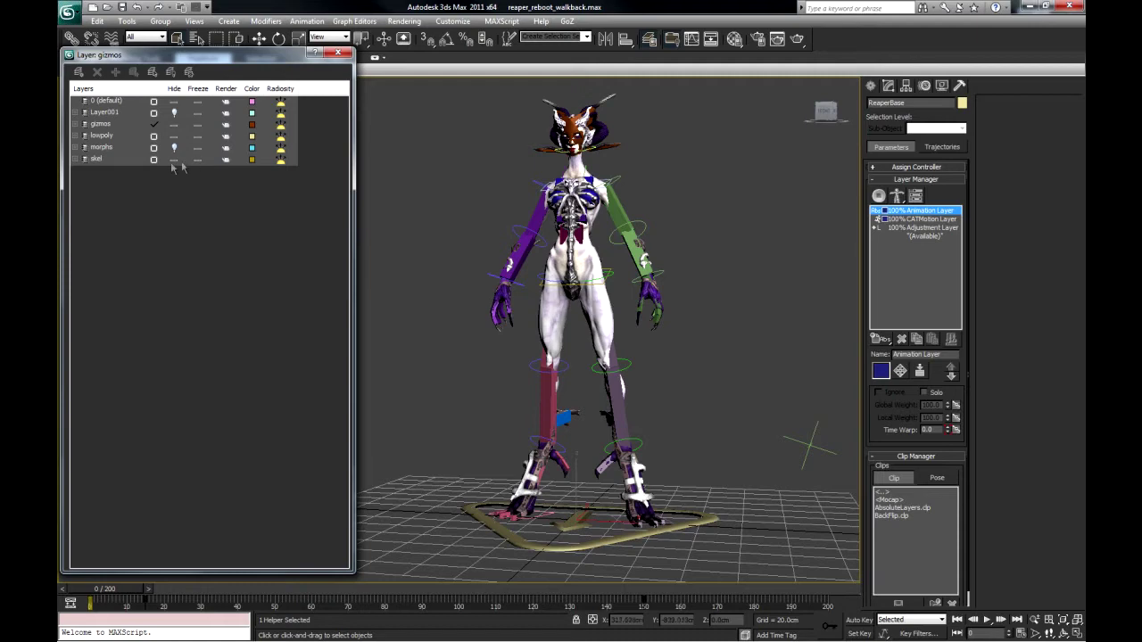
click(171, 136)
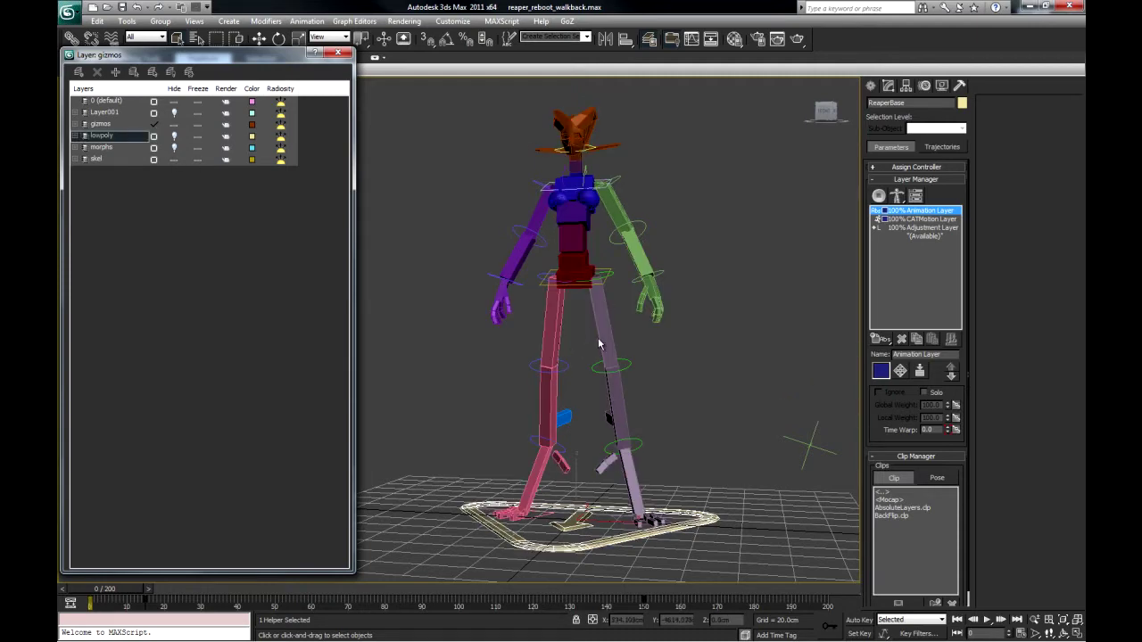
alt+middle_drag(600, 345, 505, 418)
alt+middle_drag(584, 367, 555, 415)
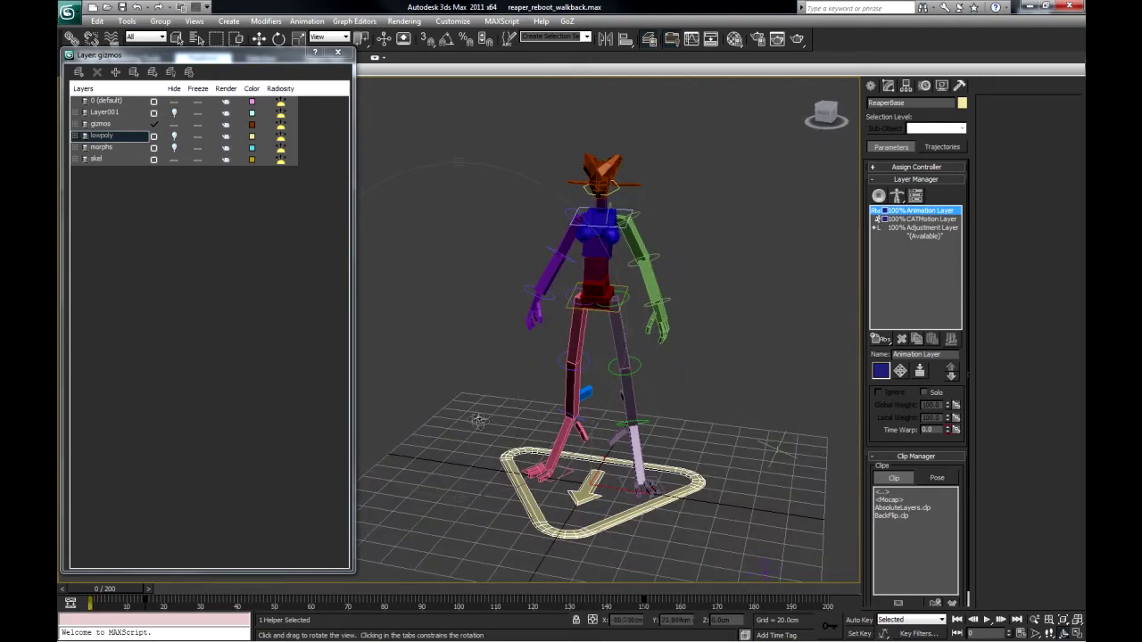
alt+middle_drag(479, 421, 548, 407)
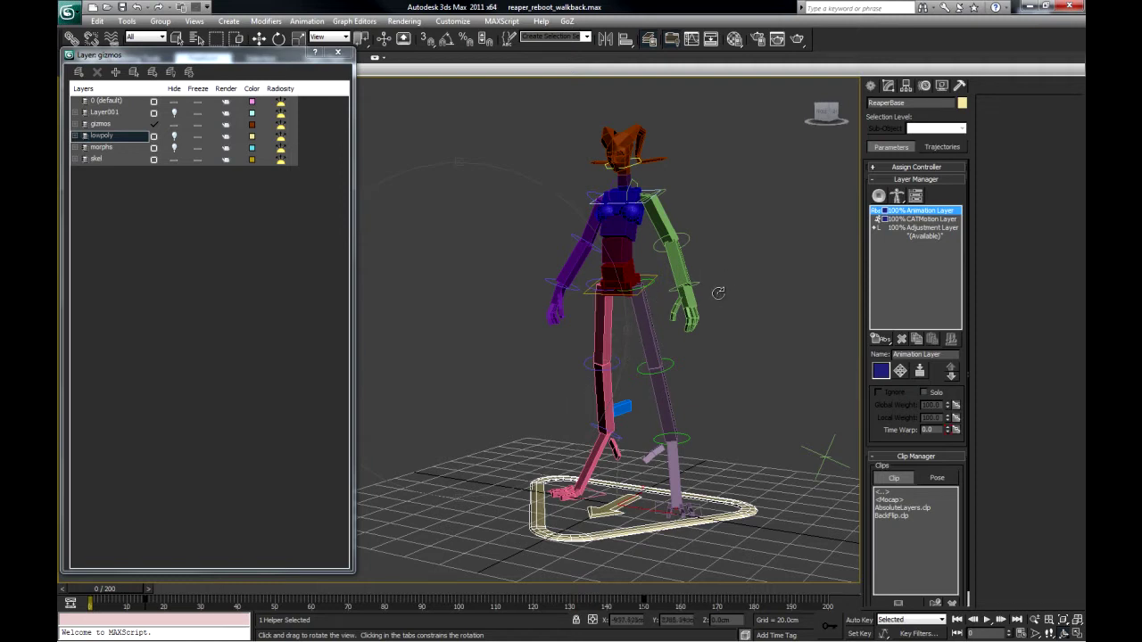
- Unhide the lowpoly layer, return the CAT rig to Animation Mode, and solo the Animation Layer
alt+middle_drag(575, 369, 536, 357)
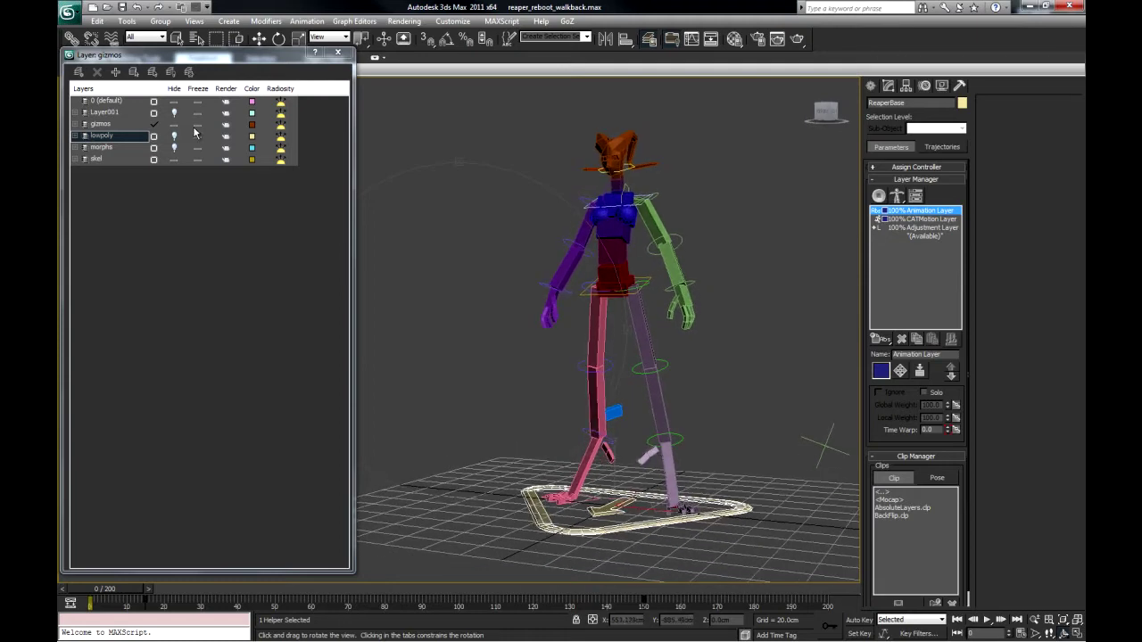
click(177, 126)
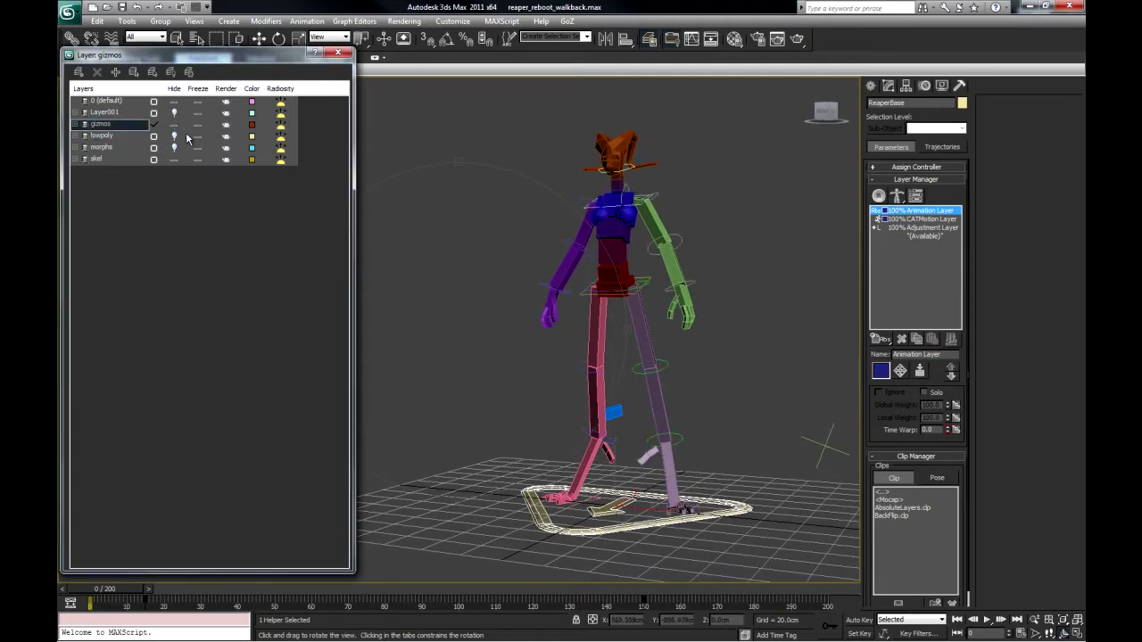
click(174, 134)
alt+middle_drag(499, 339, 639, 250)
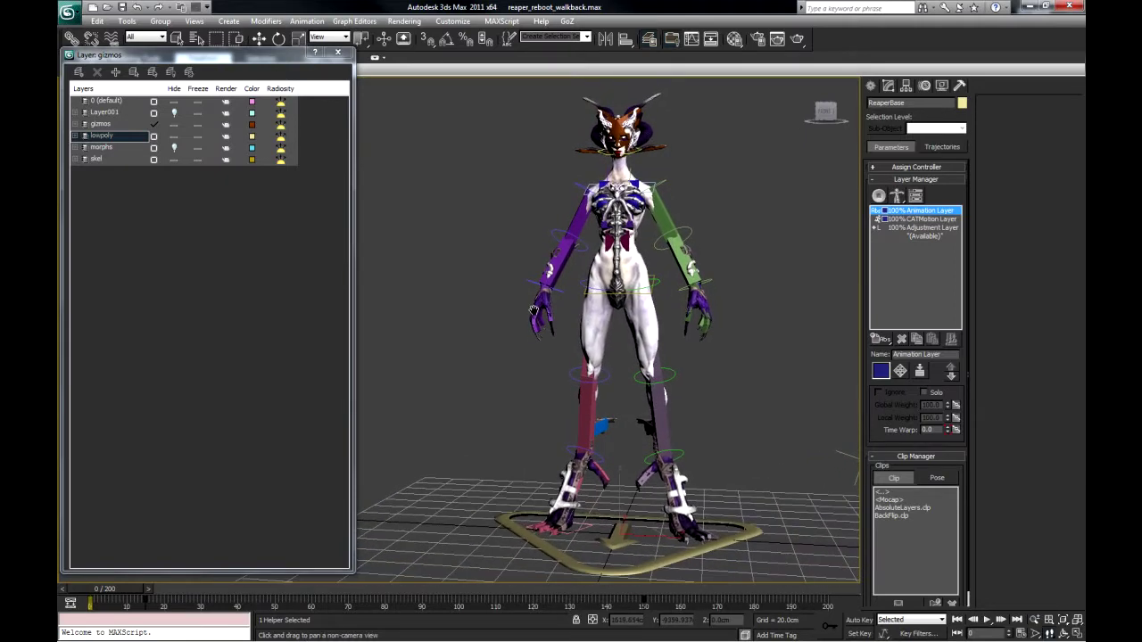
click(880, 198)
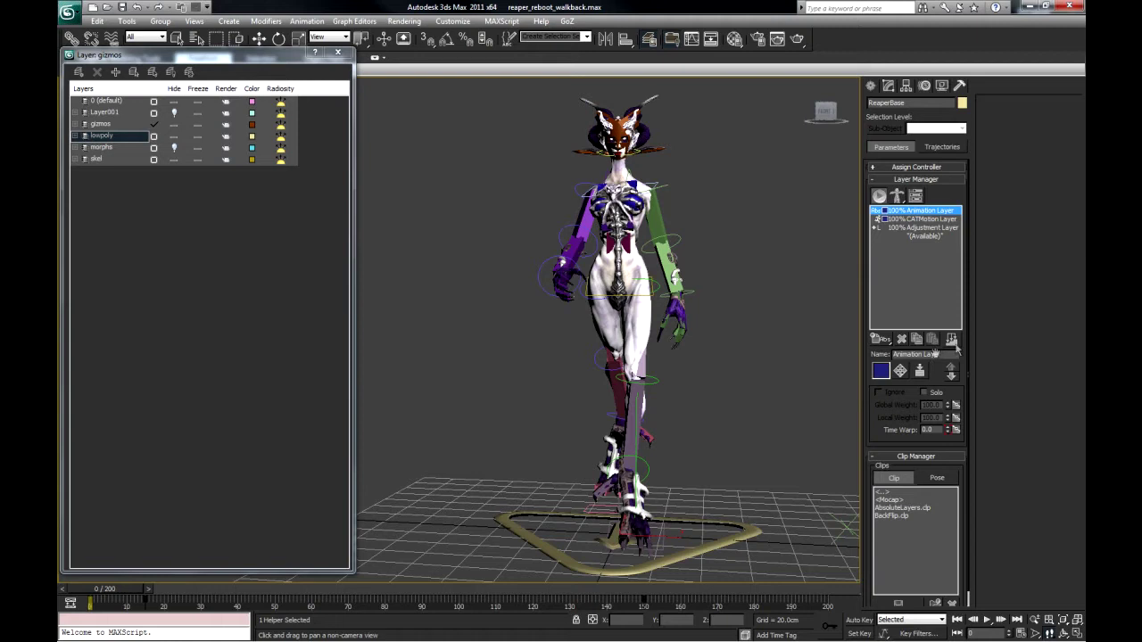
click(924, 393)
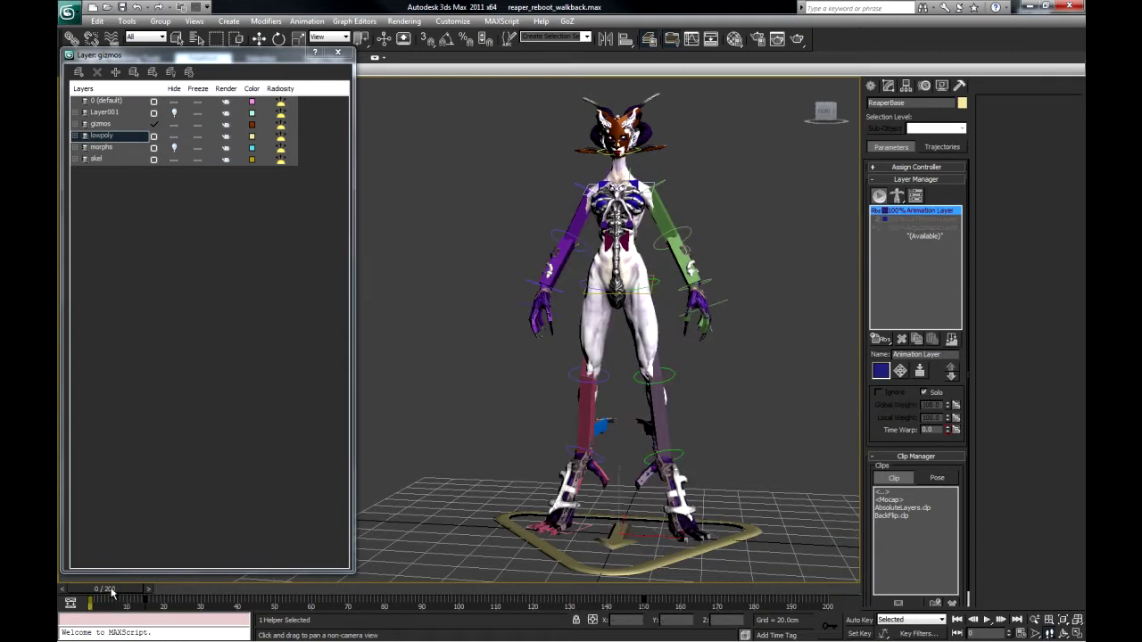
- Scrub the soloed Animation Layer to around frame 26, then hide the skel layer
drag(114, 592, 149, 585)
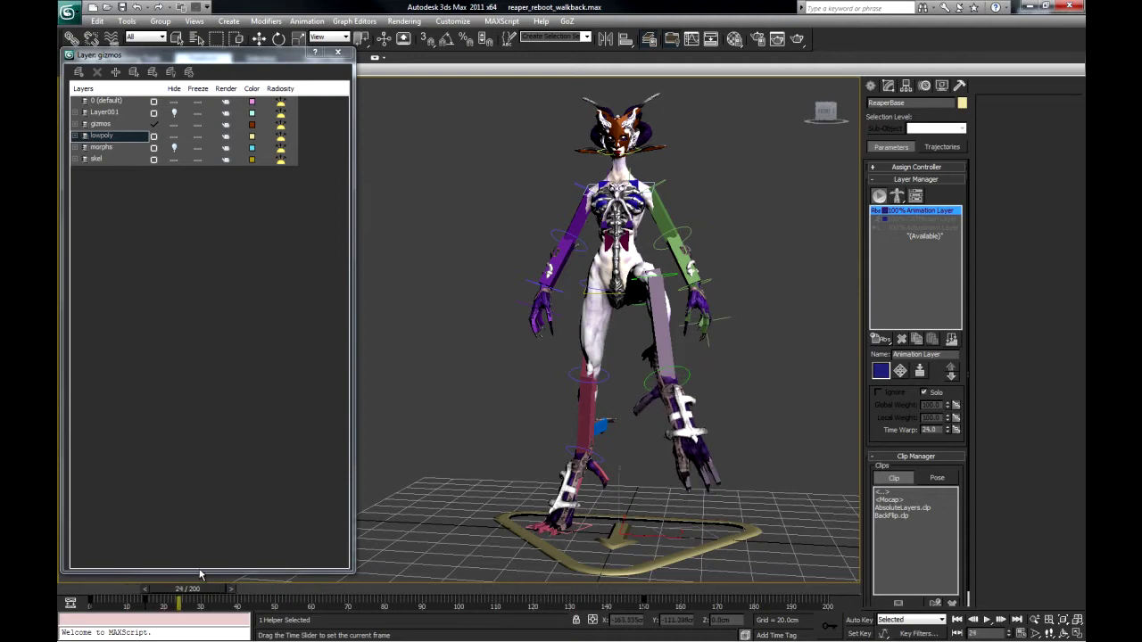
drag(205, 573, 790, 449)
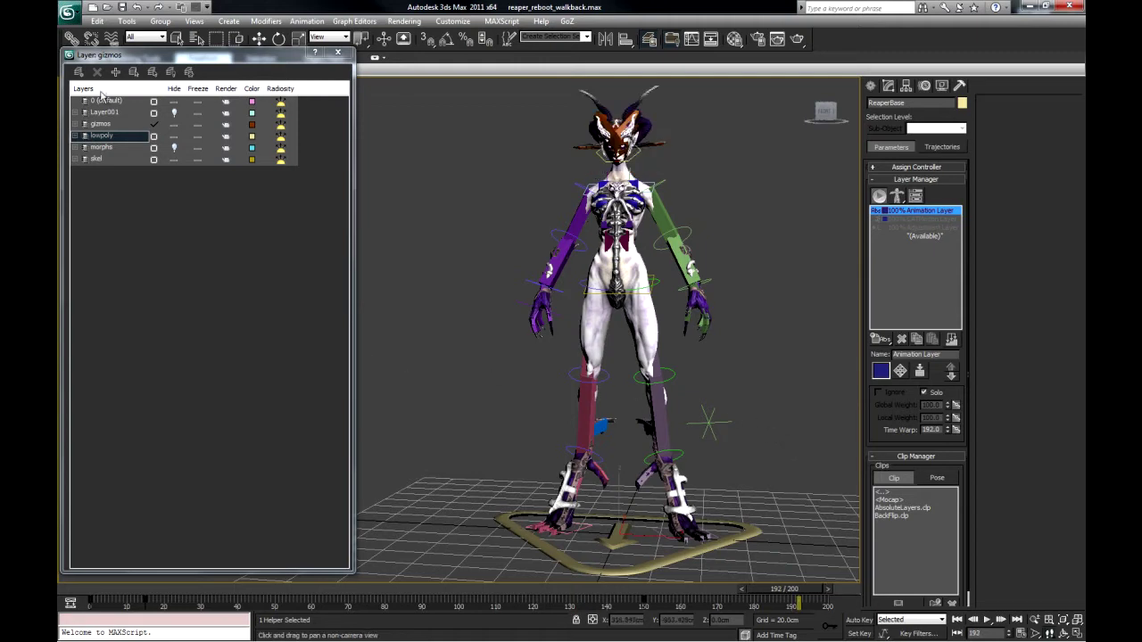
click(175, 160)
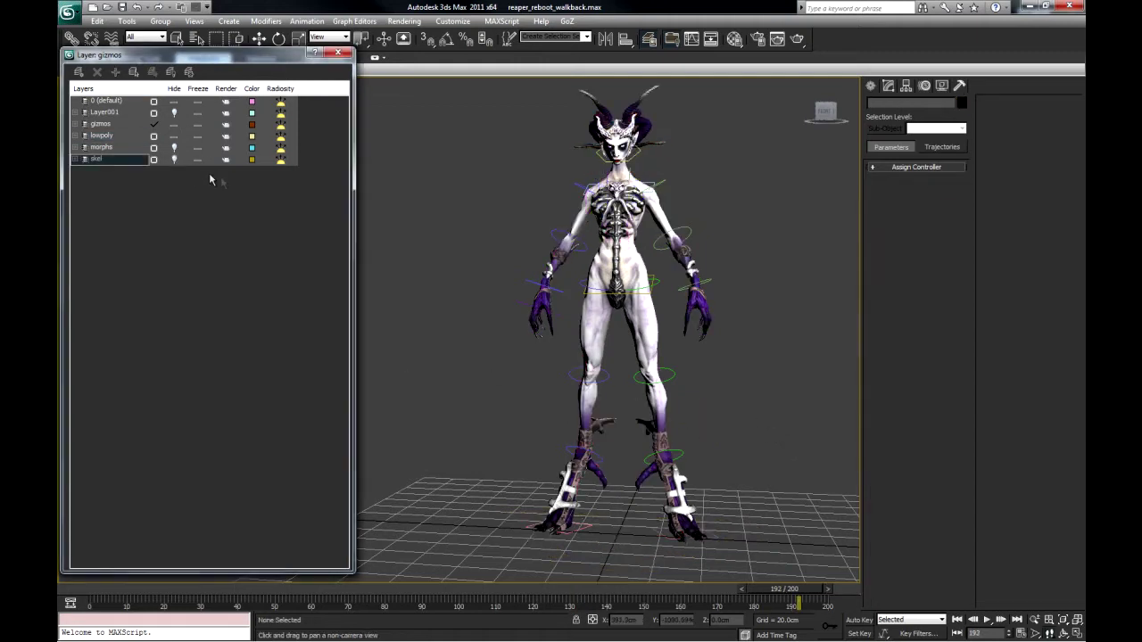
- Preview the poses between frames 187 and 119, orbiting to inspect the hand and hip
alt+middle_drag(607, 371, 533, 344)
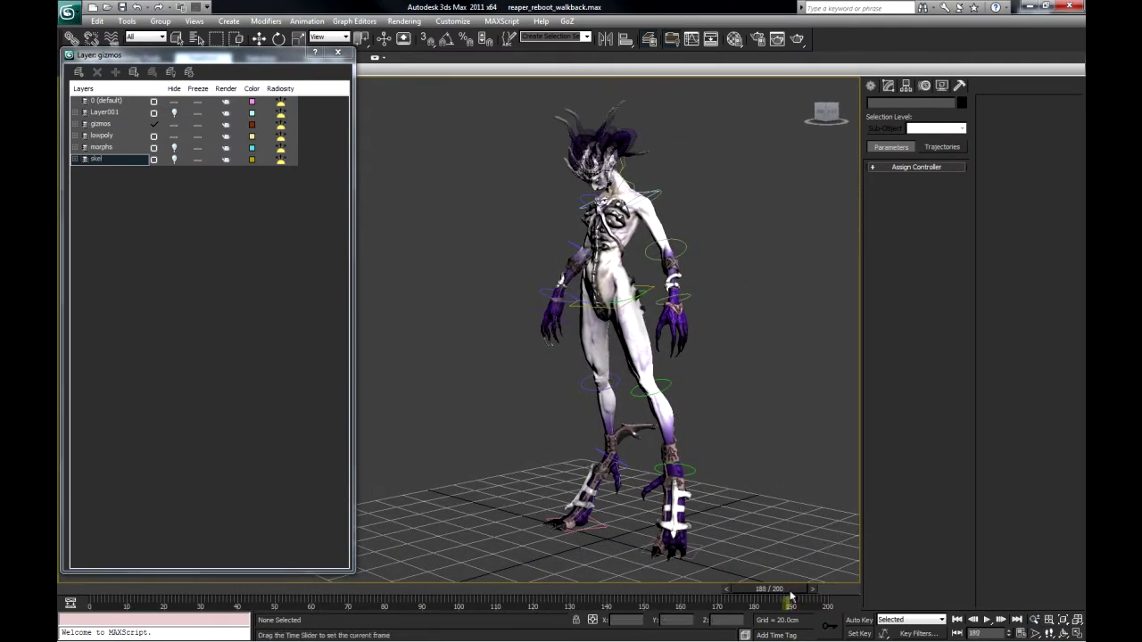
mouse_move(777, 603)
mouse_down()
mouse_move(764, 600)
mouse_move(793, 598)
mouse_up()
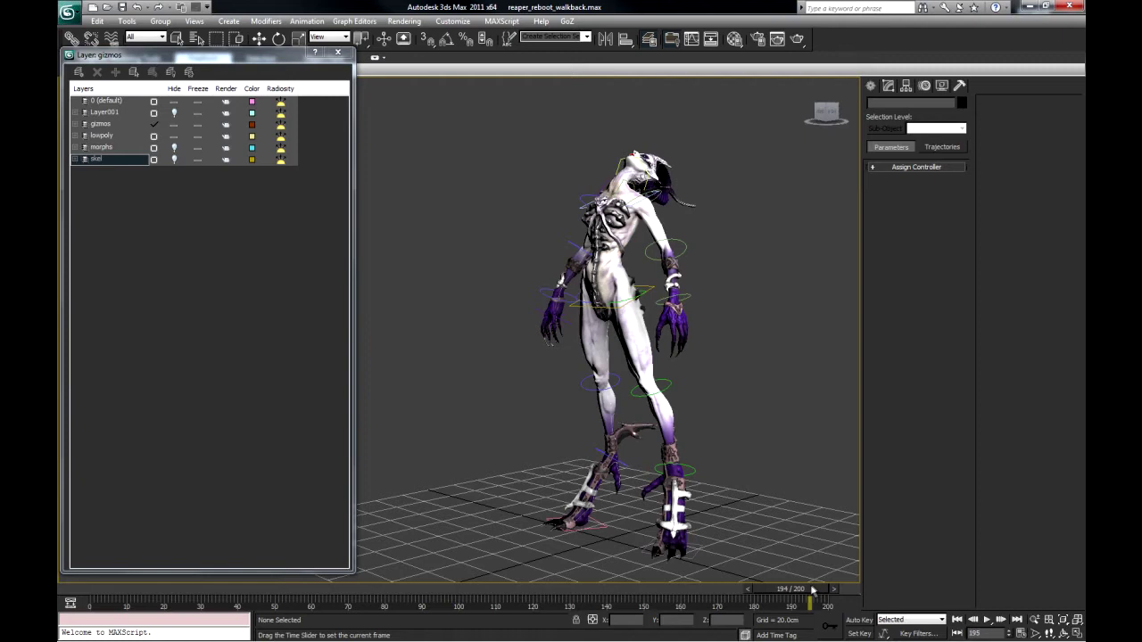
drag(783, 600, 759, 605)
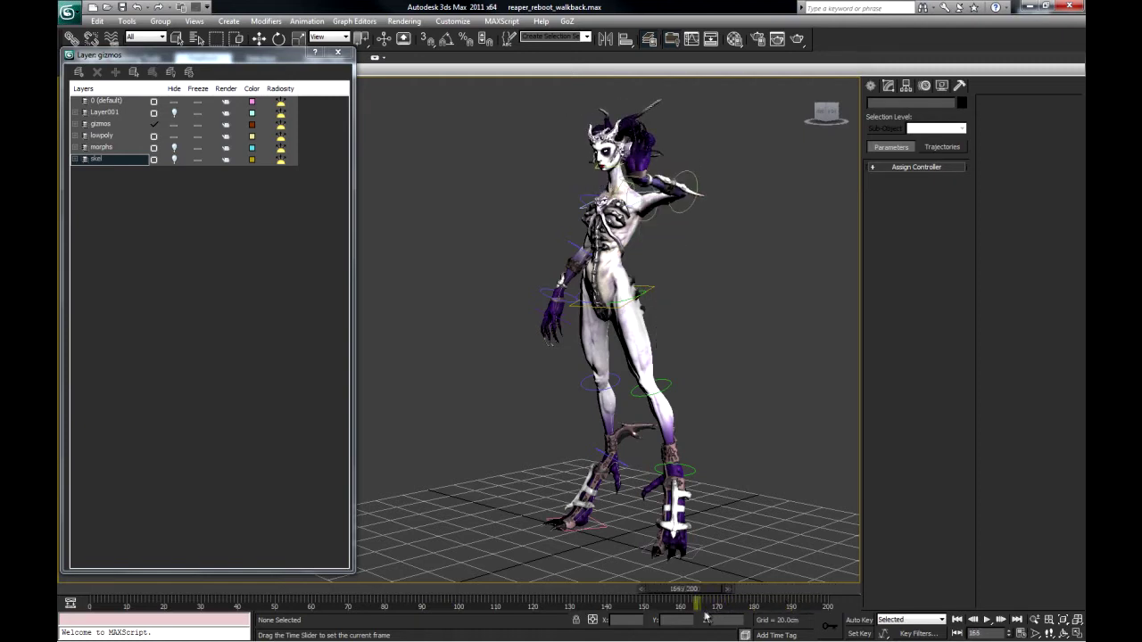
drag(643, 629, 293, 625)
drag(535, 397, 482, 366)
ctrl+alt+middle_drag(481, 366, 576, 400)
scroll(624, 339, down, 5)
scroll(783, 423, down, 4)
scroll(624, 500, up, 1)
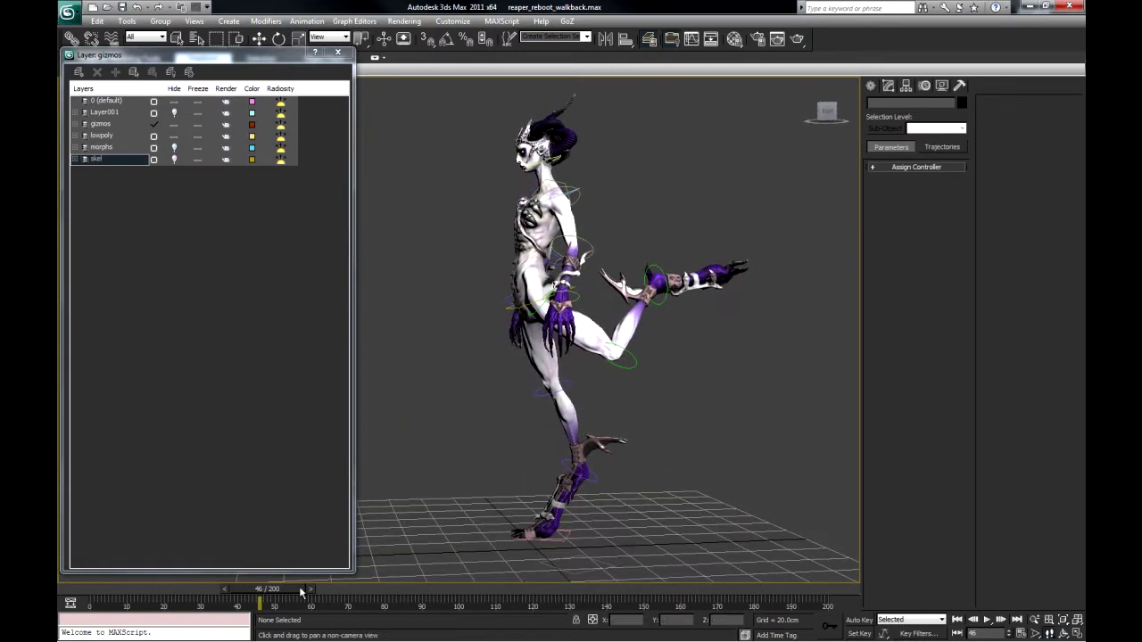
- Scrub the animation back to frame 0 and unhide the skel layer
drag(302, 592, 248, 589)
mouse_move(476, 451)
alt+middle_down()
mouse_move(711, 398)
mouse_move(633, 491)
mouse_move(492, 408)
mouse_move(537, 417)
mouse_move(479, 466)
alt+middle_up()
drag(236, 593, 89, 605)
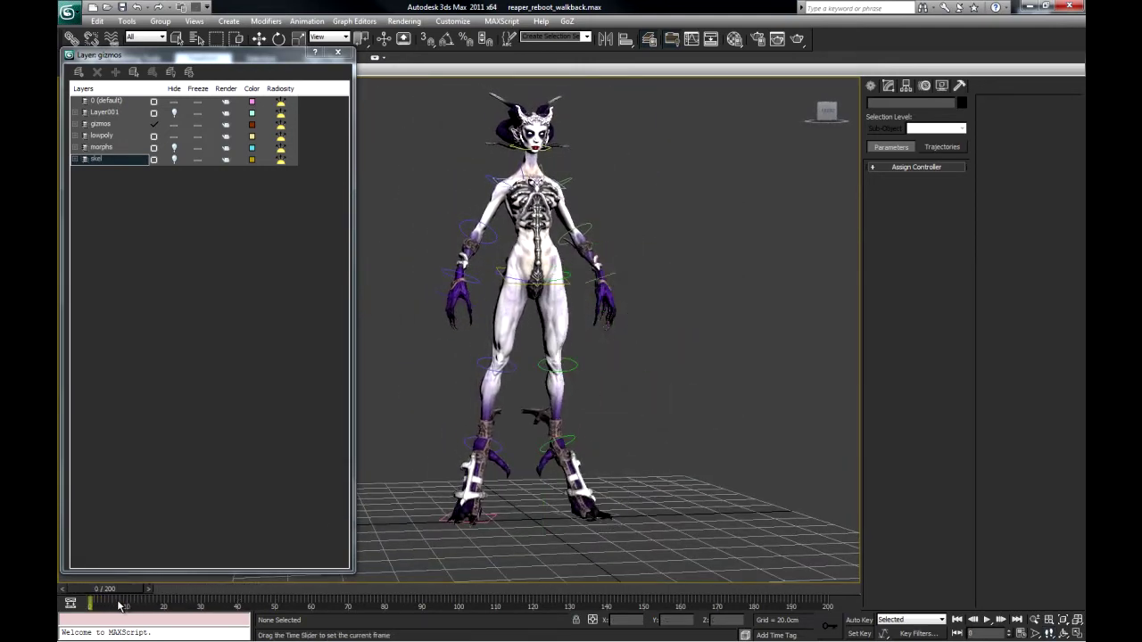
middle_drag(512, 396, 571, 348)
scroll(540, 358, down, 3)
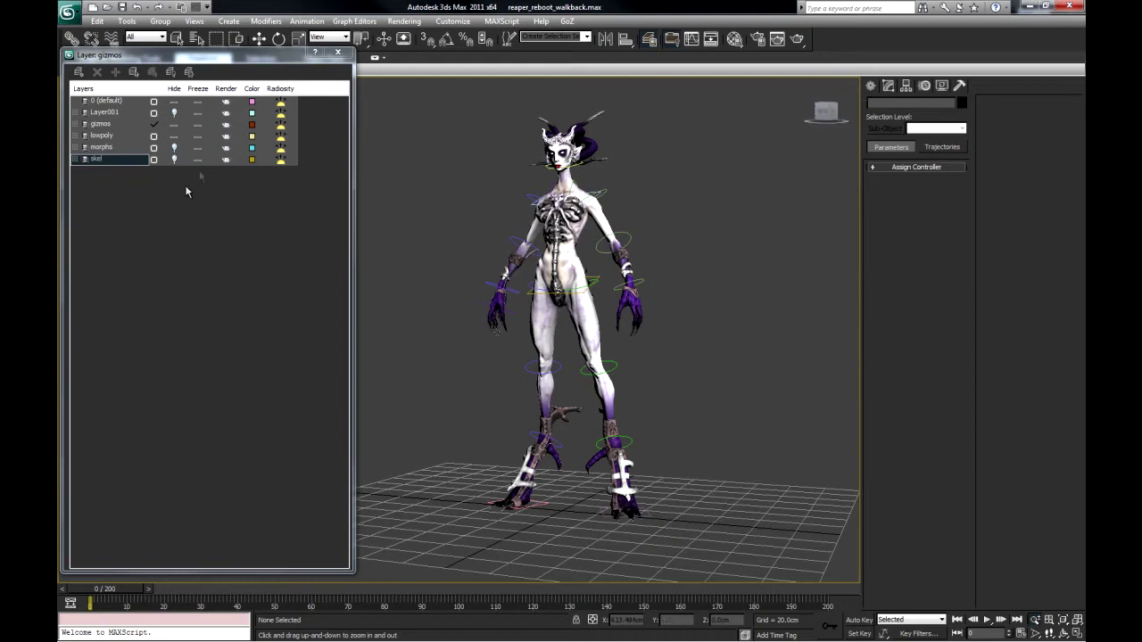
click(174, 160)
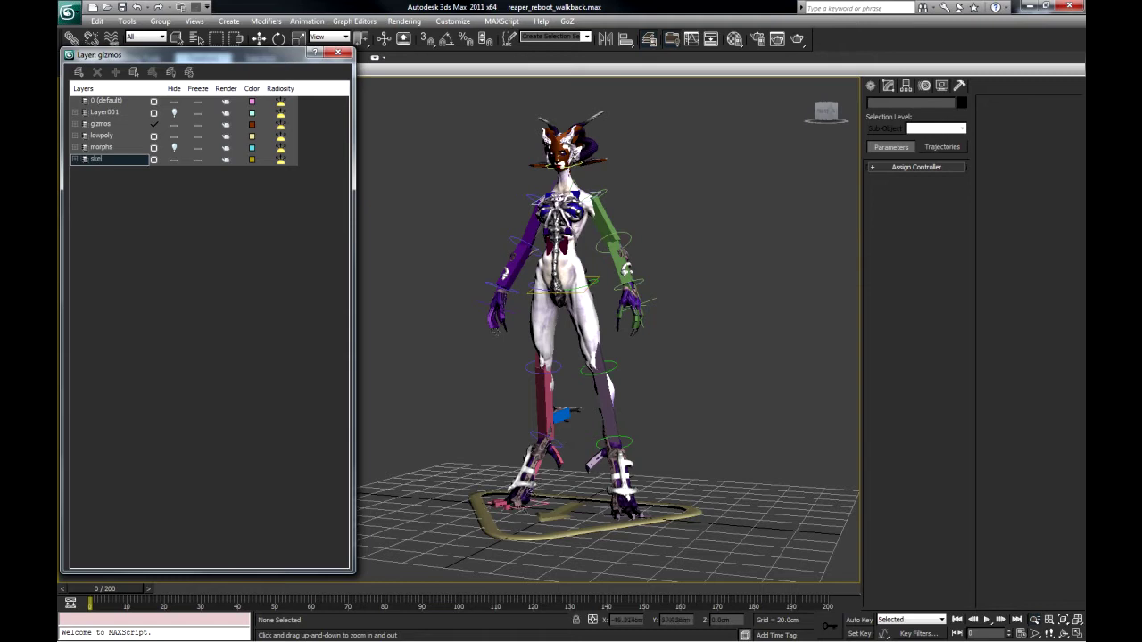
- Select ReaperBase, unsolo the Animation Layer, preview the walk, and open the CATMotion Layer's editor
right_click(672, 510)
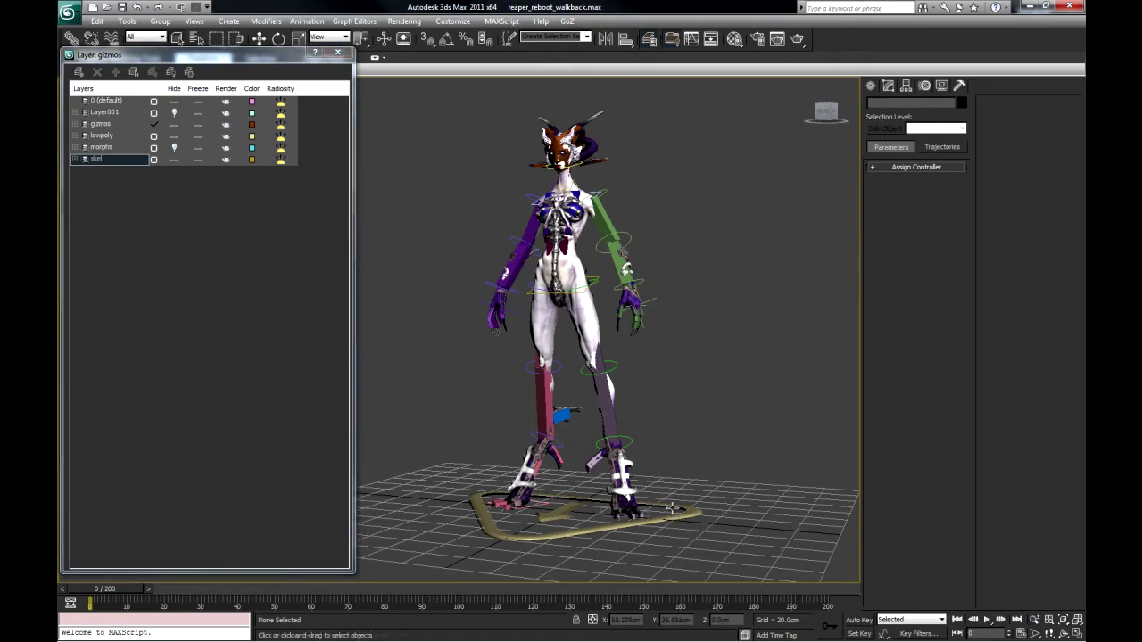
click(677, 518)
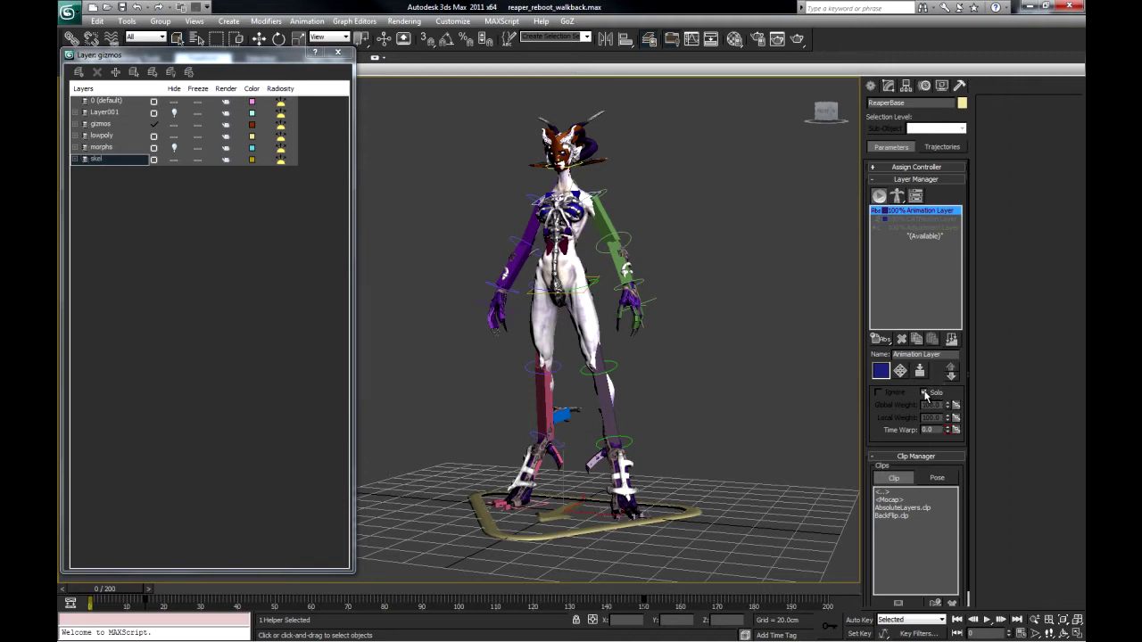
click(924, 394)
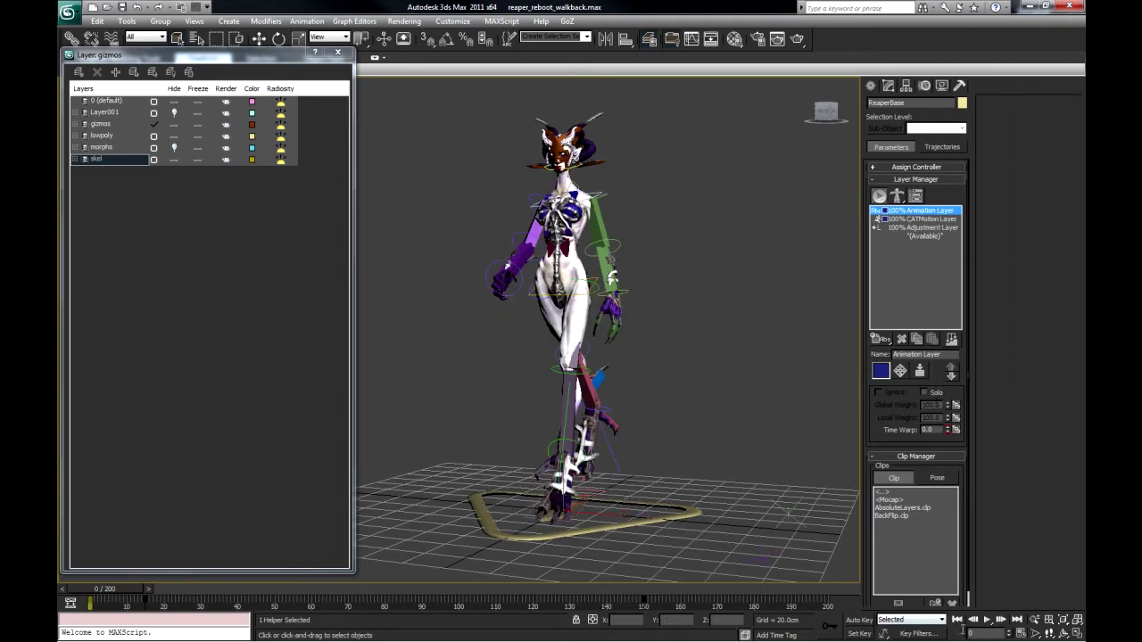
click(987, 621)
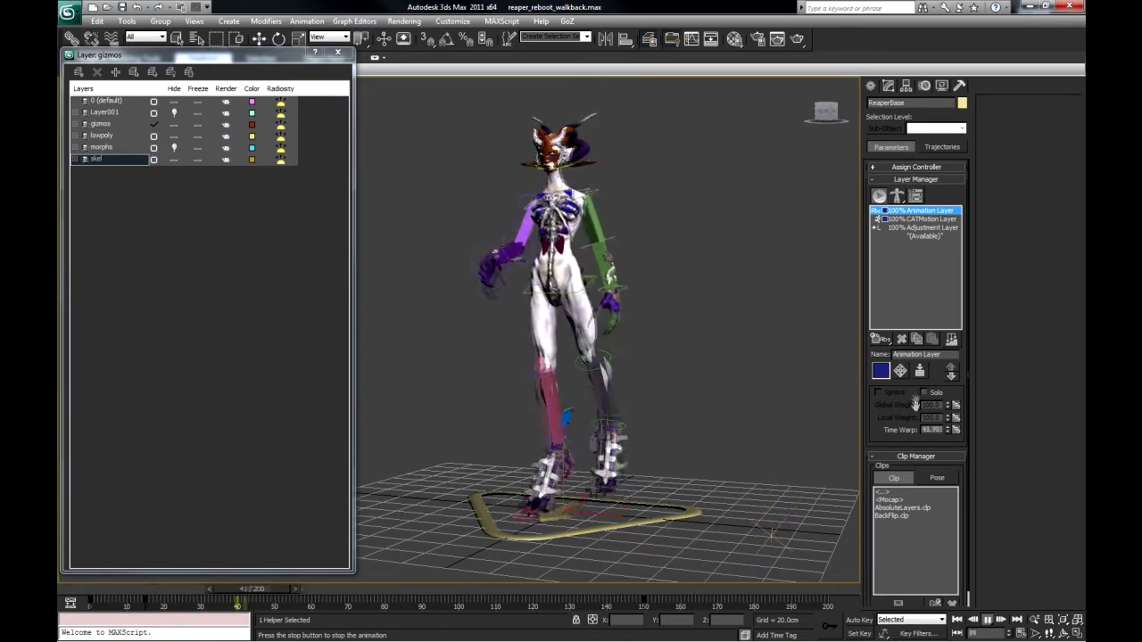
click(987, 621)
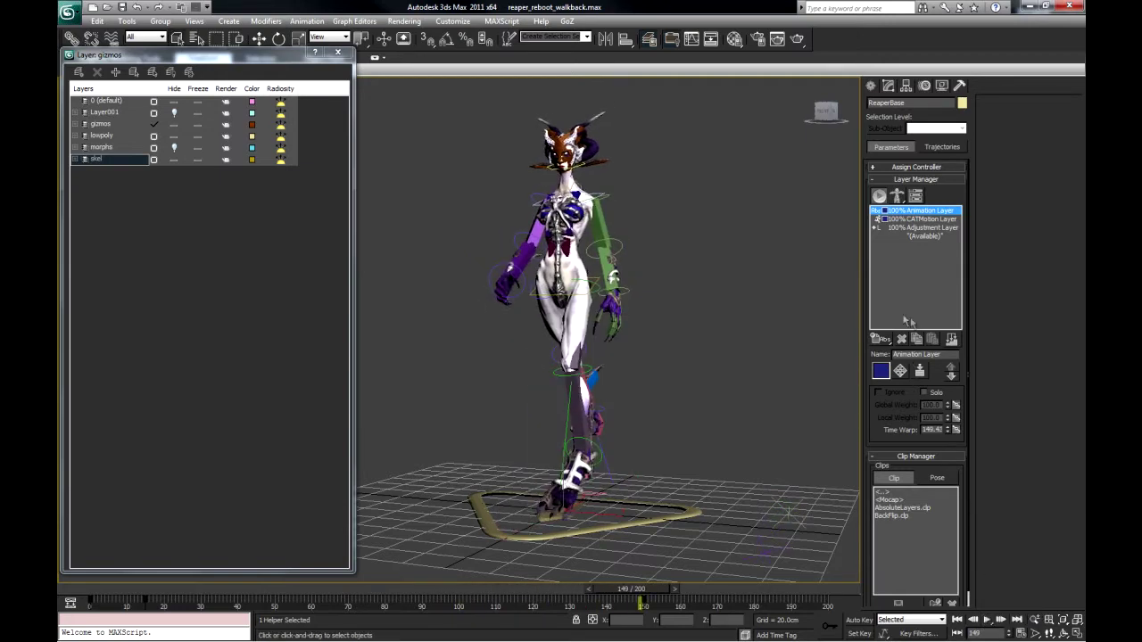
click(924, 218)
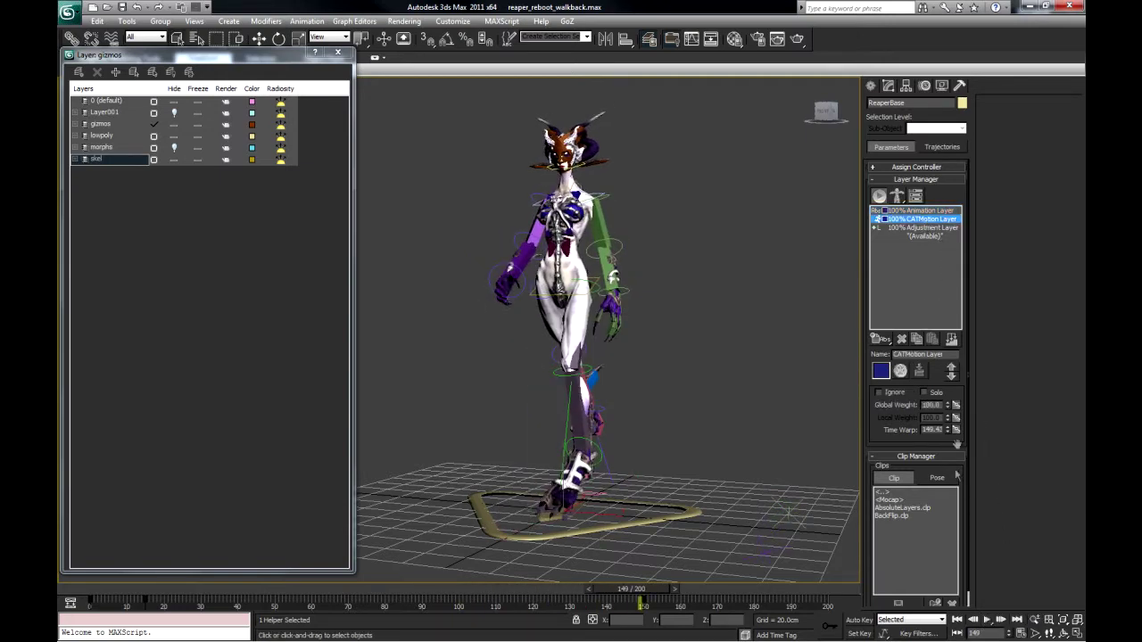
click(901, 373)
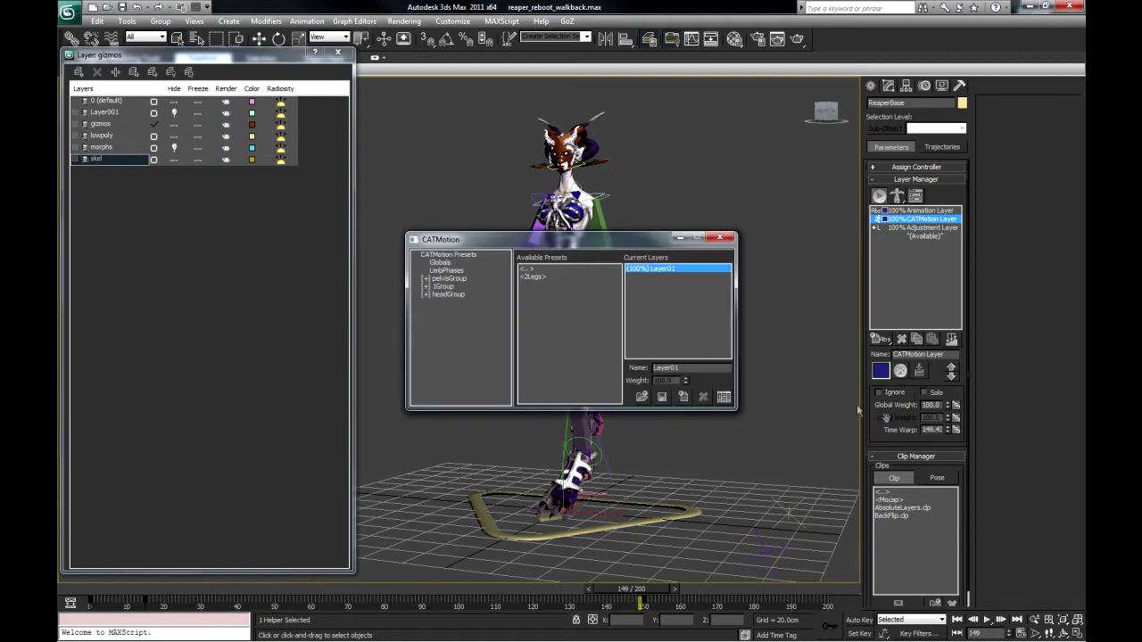
- Move the CATMotion window aside, show its Globals settings, and replay the walk cycle
drag(596, 241, 272, 169)
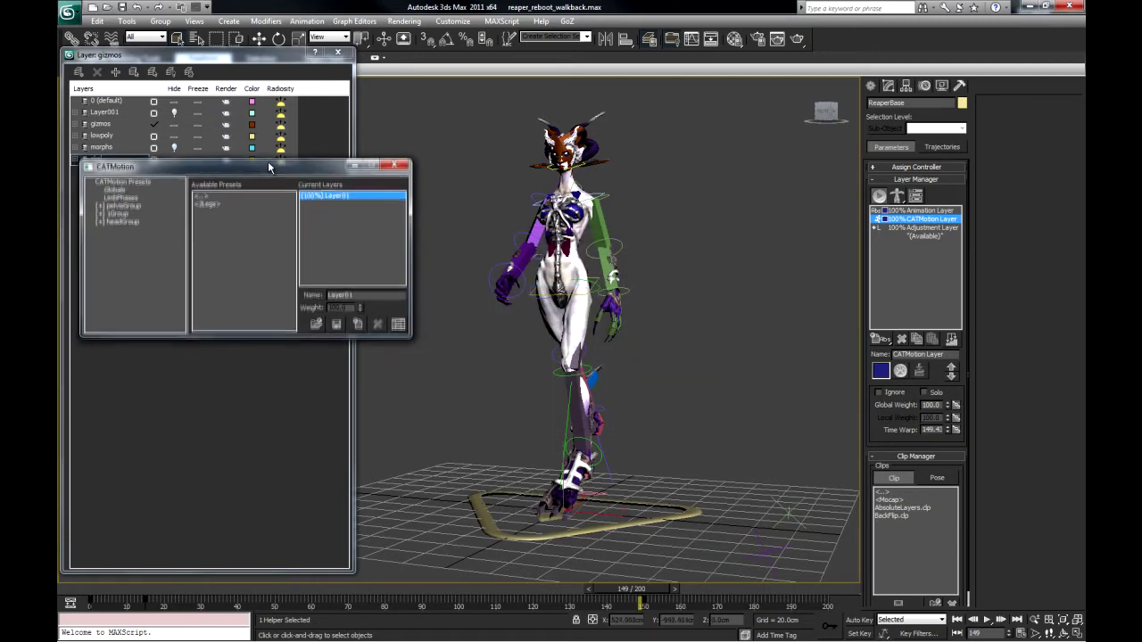
click(115, 189)
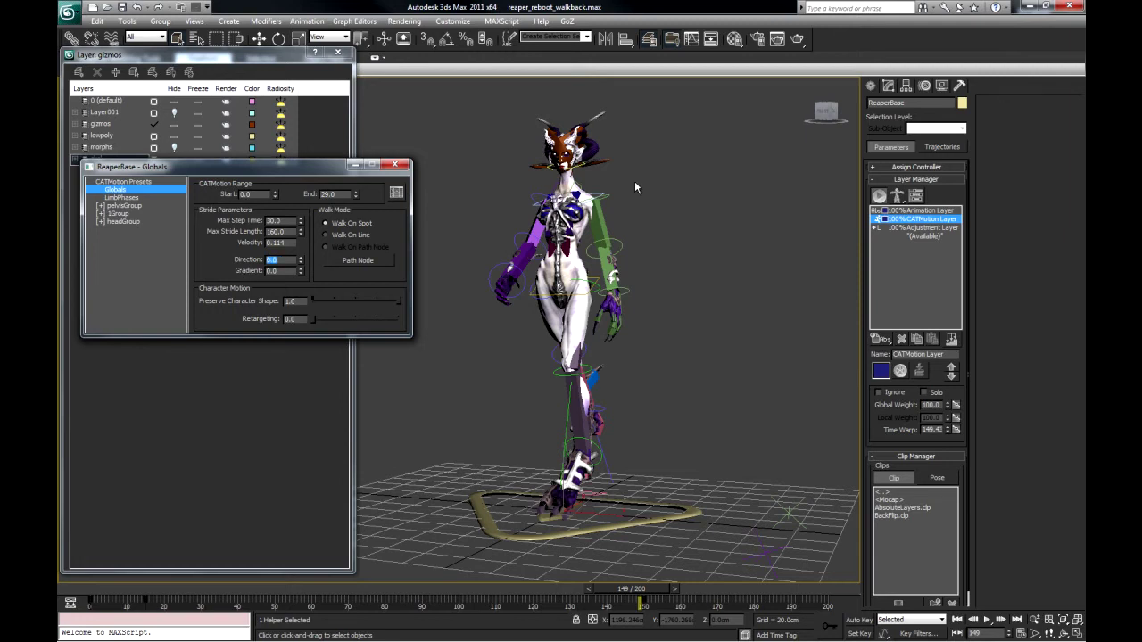
click(988, 622)
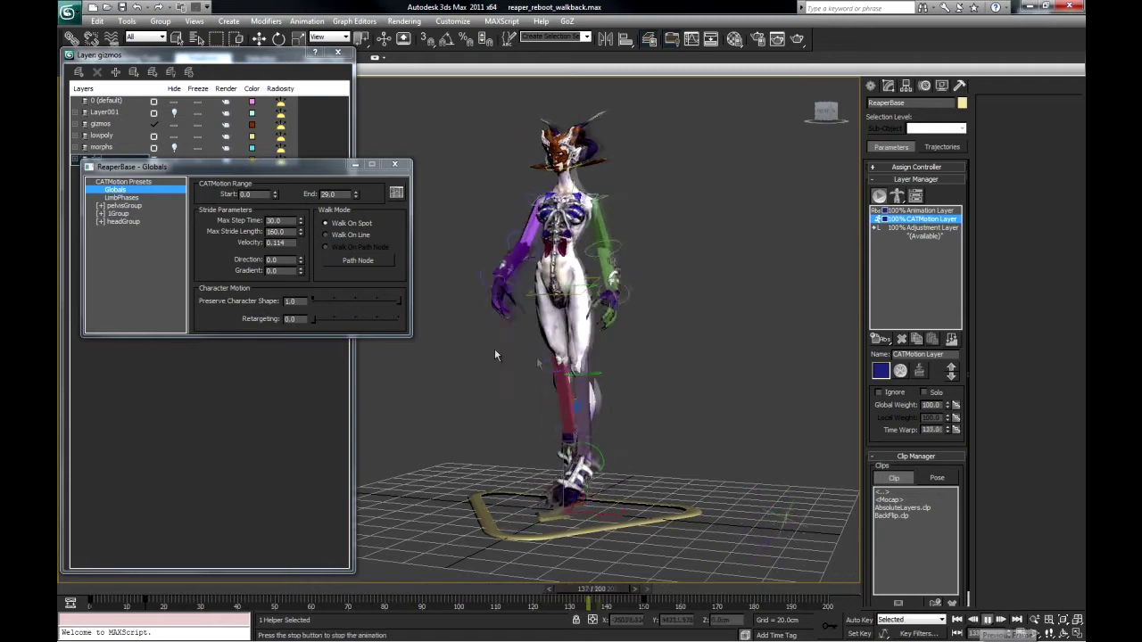
- Change the CATMotion Globals Direction to 90, then to 270
click(270, 259)
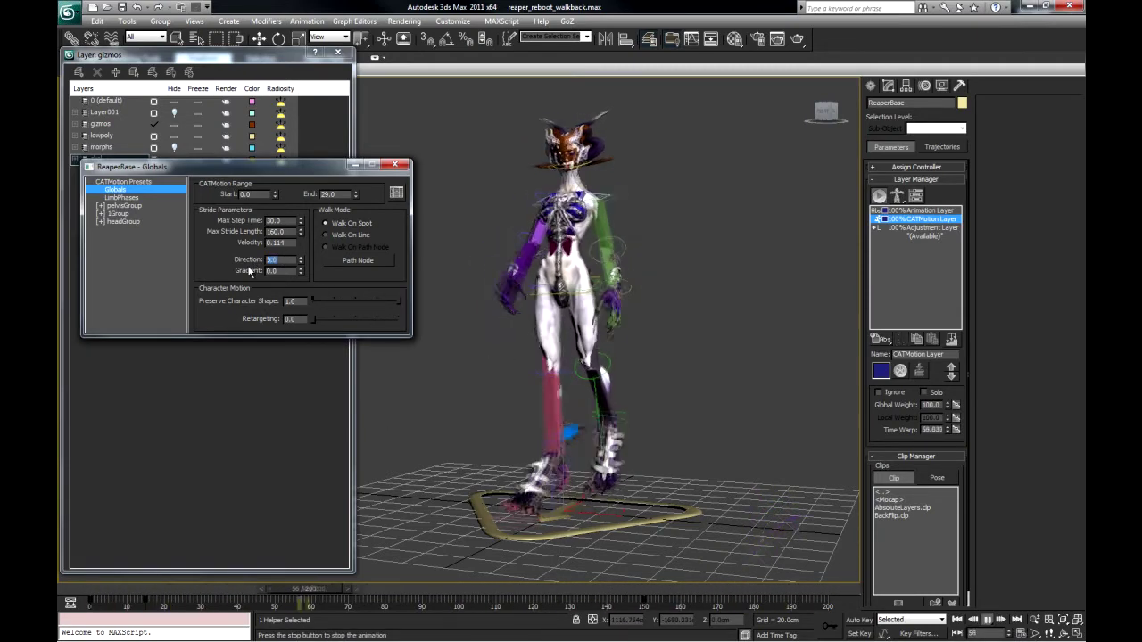
text(90)
key(Return)
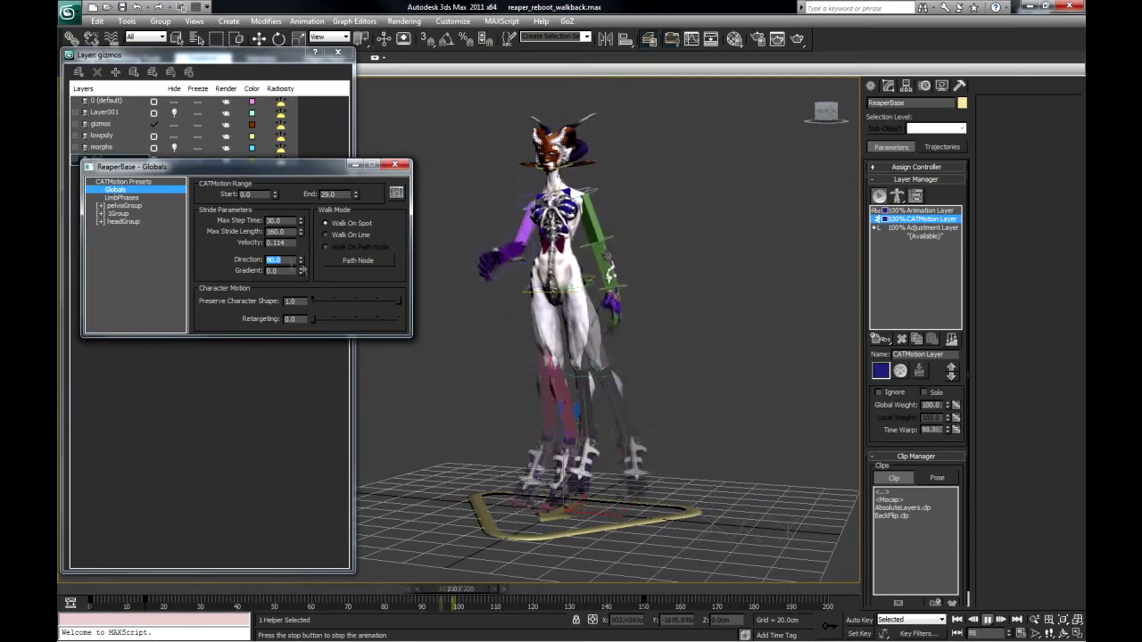
text(270)
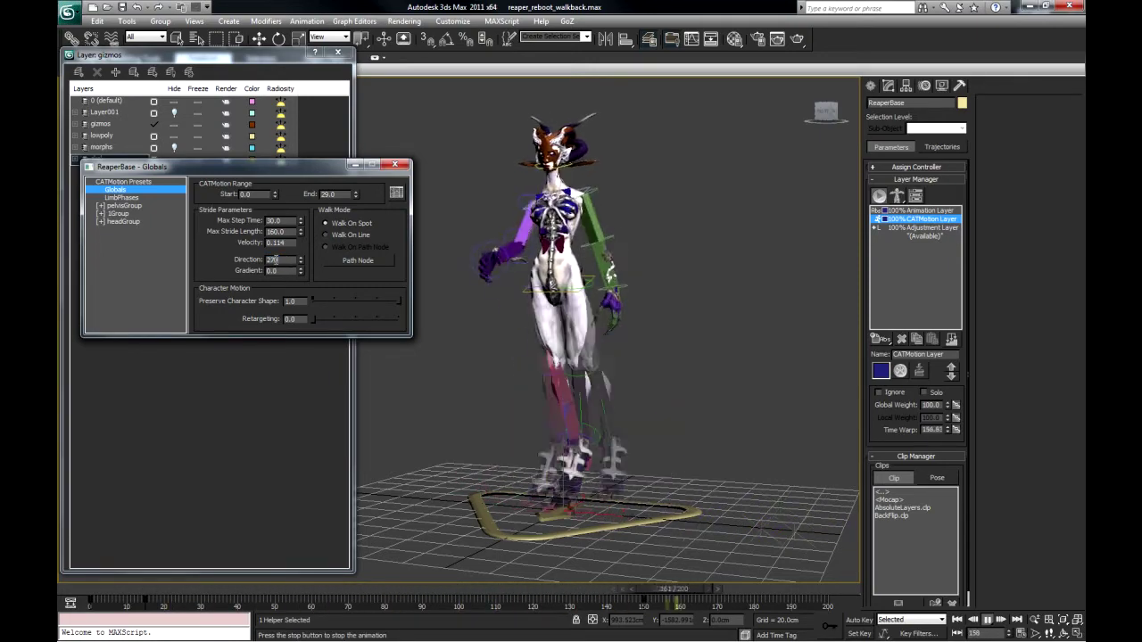
key(Return)
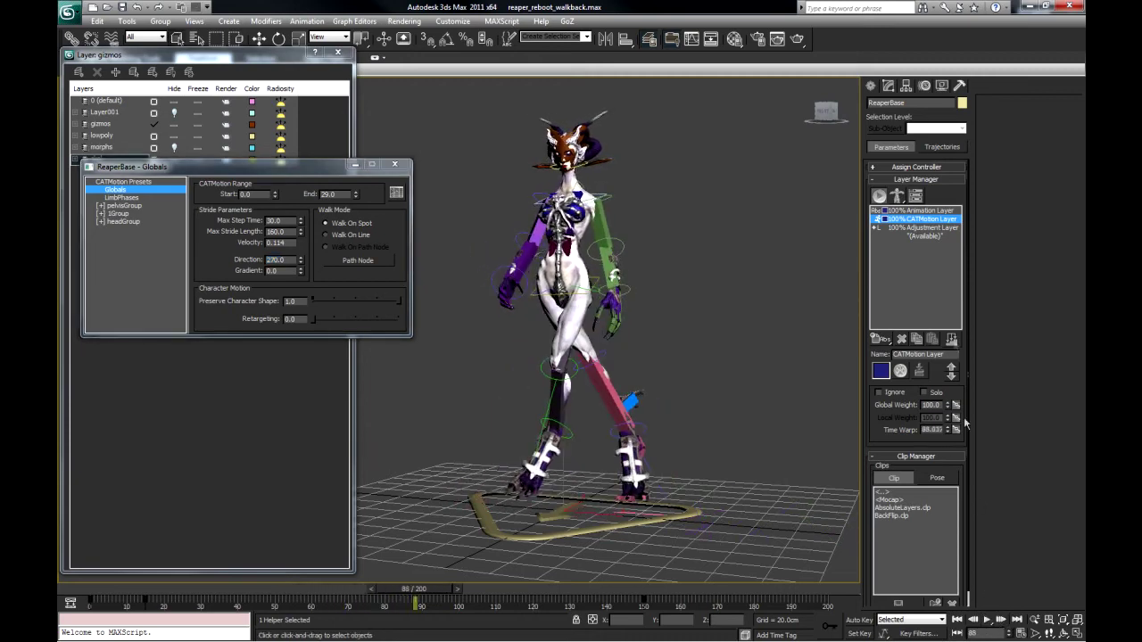
click(961, 86)
- Open the ActorX exporter utility, scrub back to about frame 82, and close 3ds Max
click(916, 279)
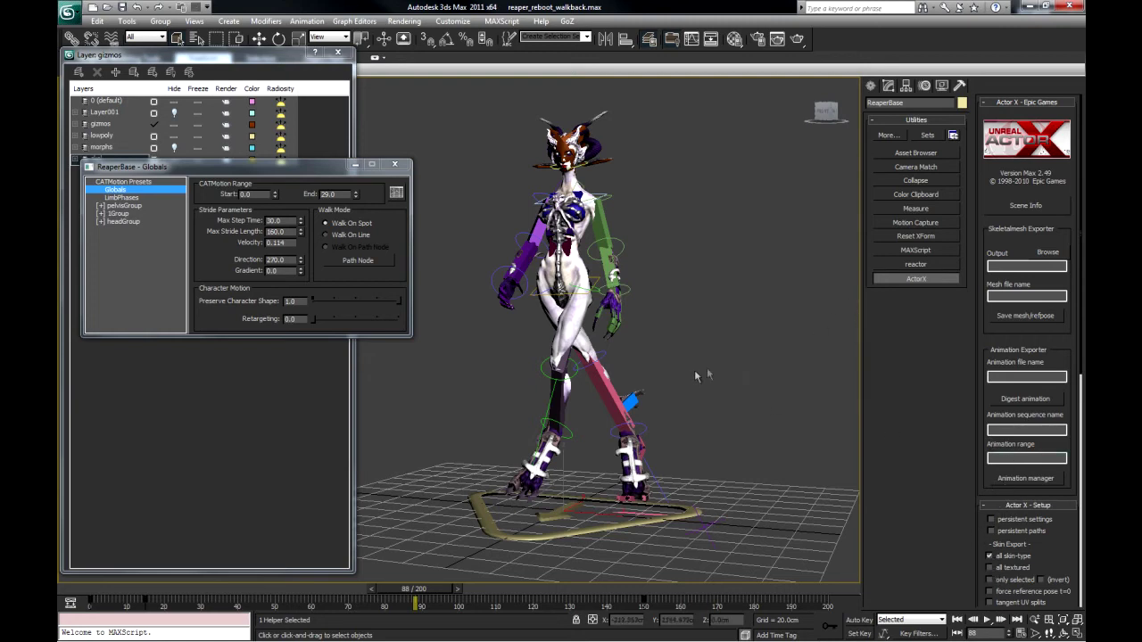
drag(415, 600, 396, 598)
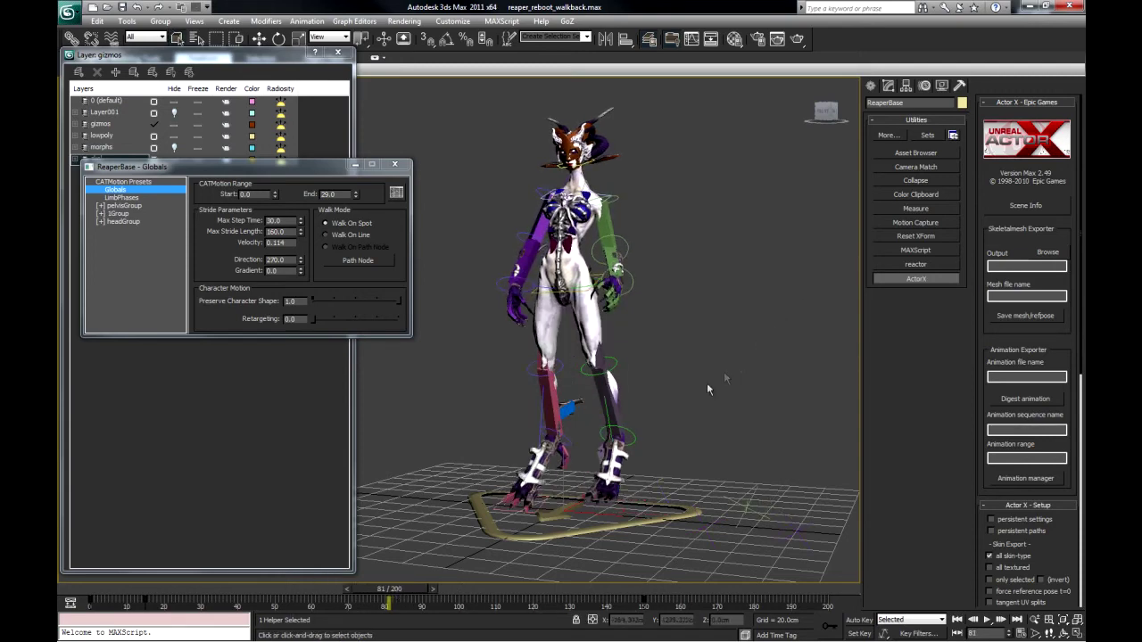
click(1071, 7)
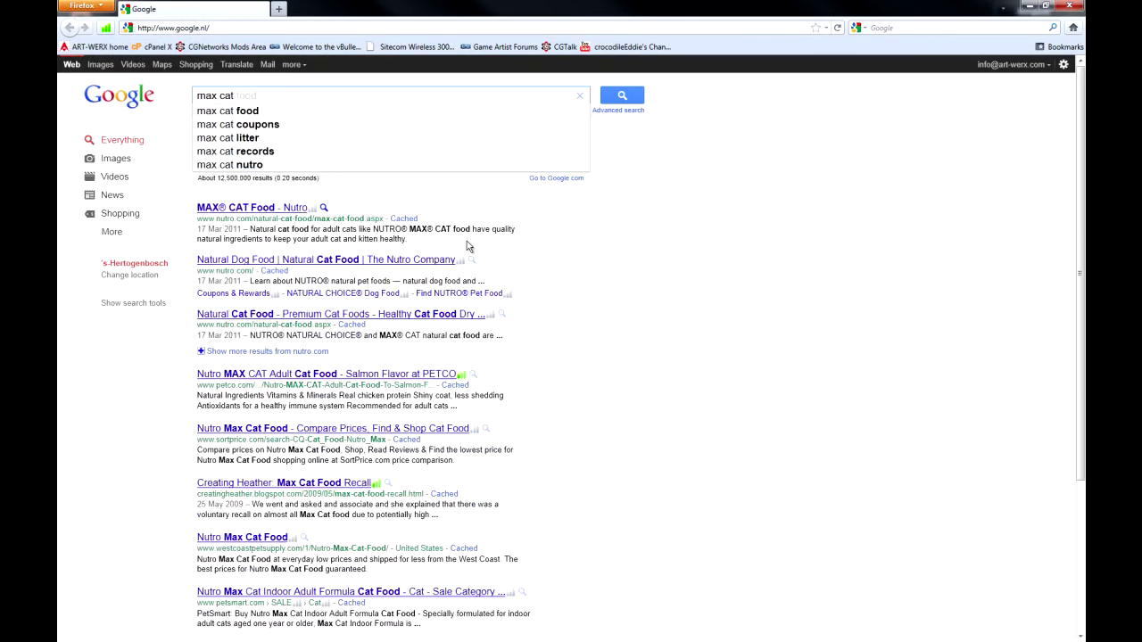
- Search Google for 'max cat udk' and open the CAT rigs for UDK YouTube video
text(udk)
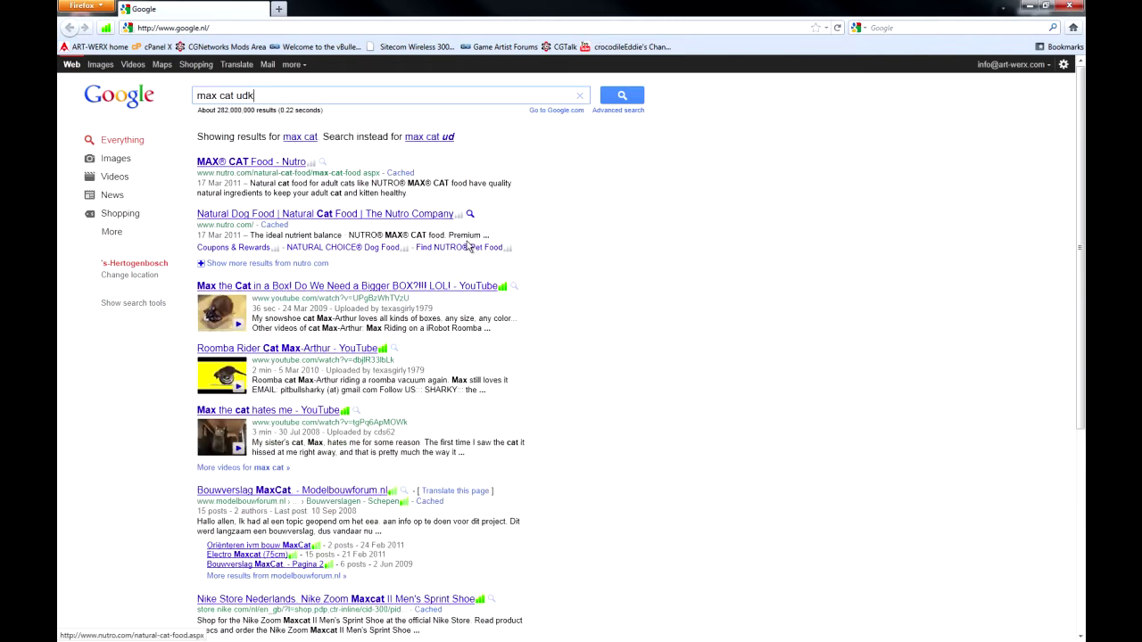
key(Return)
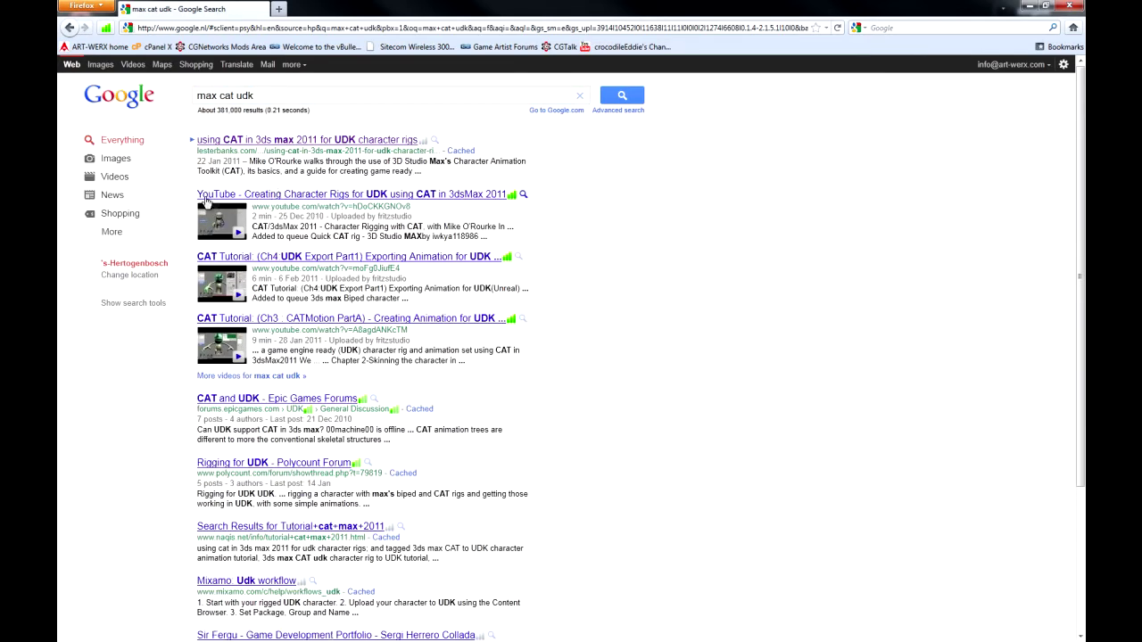
click(349, 197)
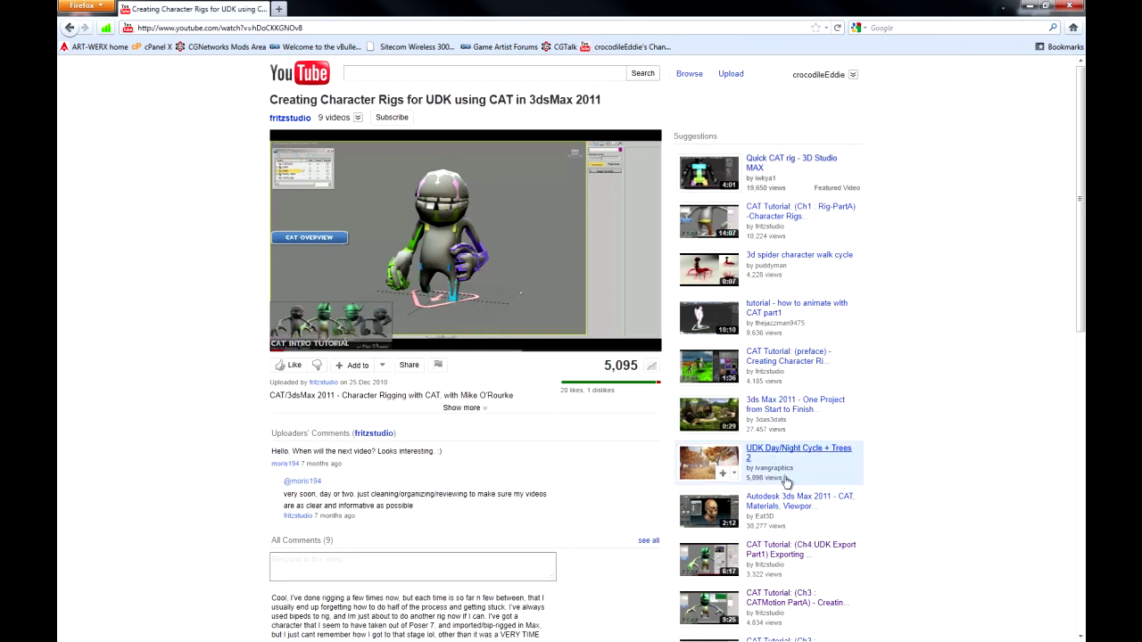
- Expand the video description to reveal its Gaming category, CAT and UDK tags, and licence
scroll(914, 397, down, 1)
click(461, 350)
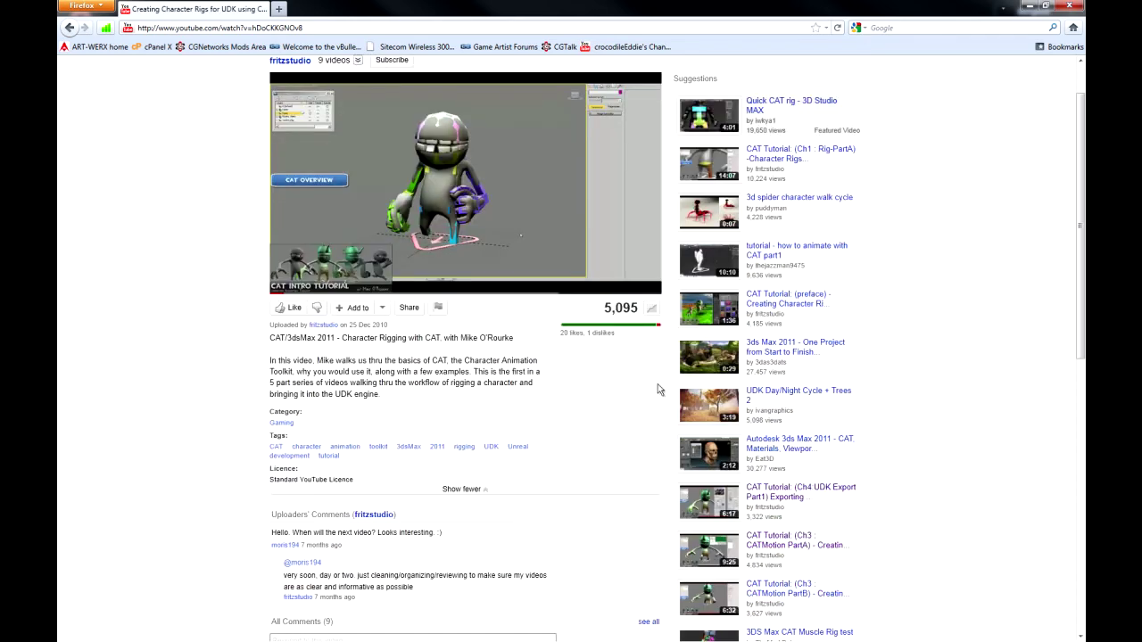
drag(1080, 266, 1080, 234)
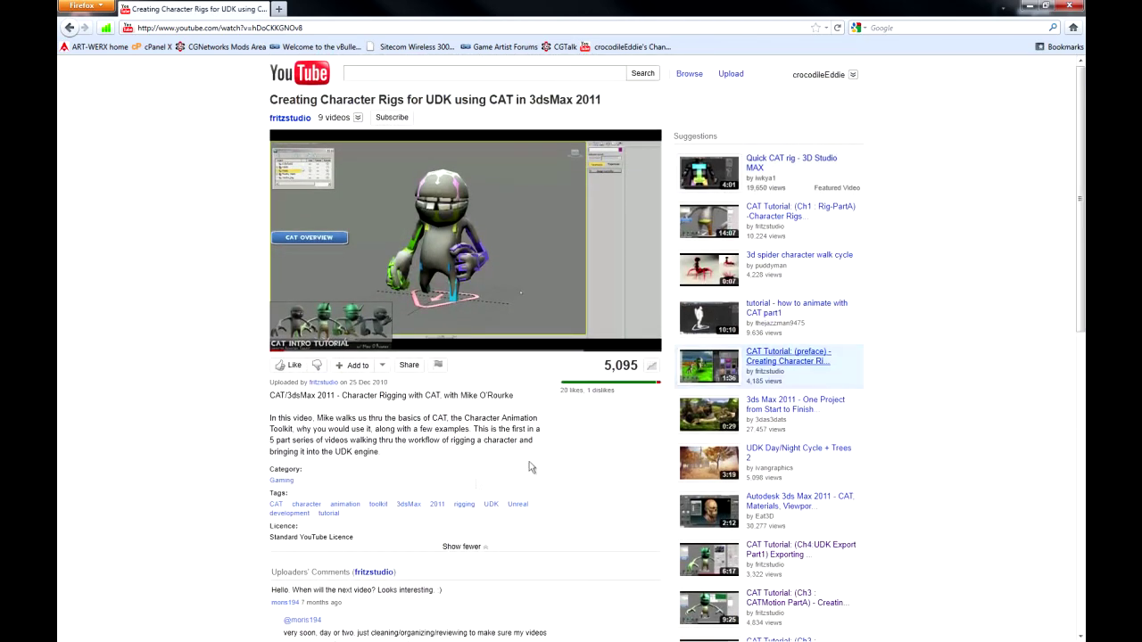